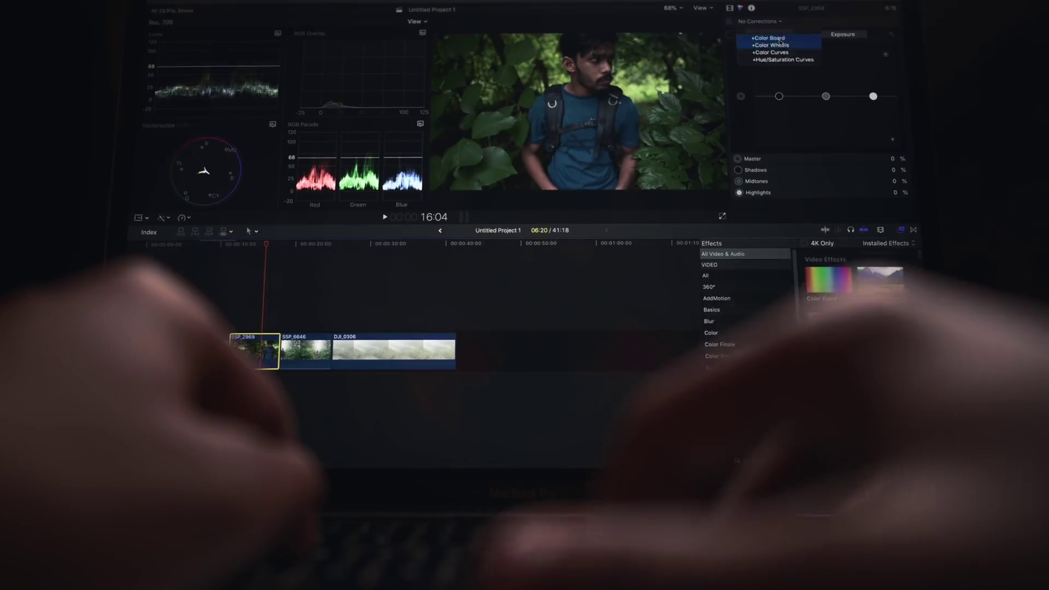
Step: Open Untitled Project from the YT Video library so the DJI_0306 drone clip fills the timeline
{"action": "left_click", "coordinate": [782, 40]}
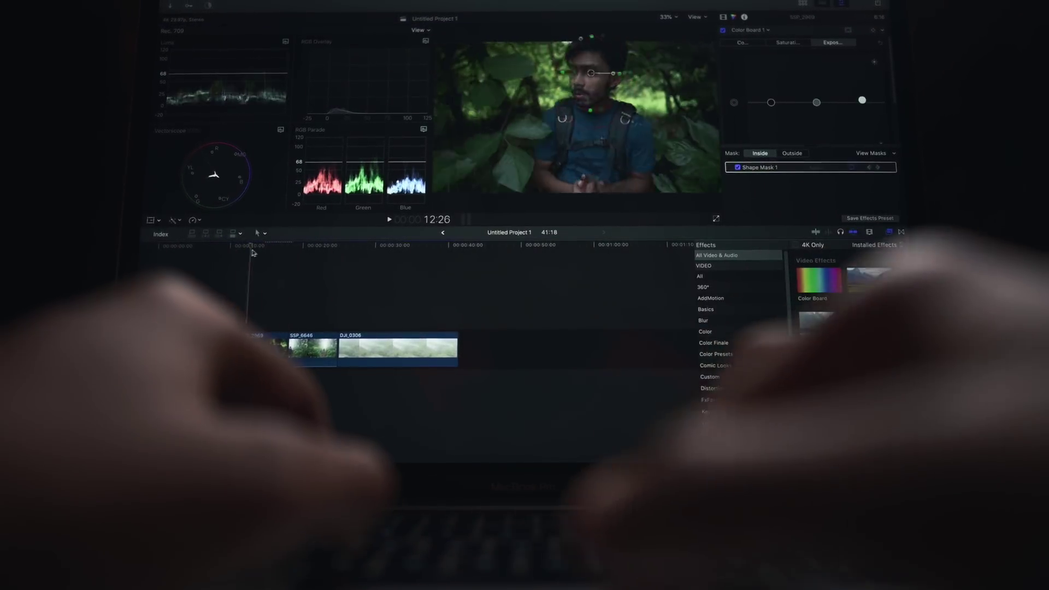
{"action": "left_click", "coordinate": [305, 255]}
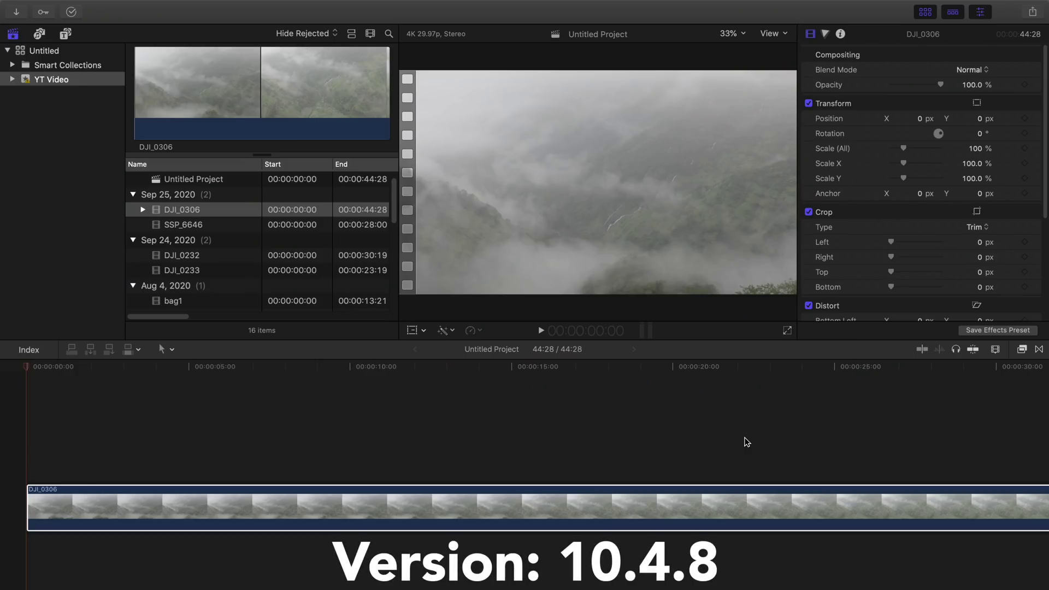
Step: Switch to the Color & Effects workspace and show a single full-size scope
{"action": "left_click", "coordinate": [326, 6]}
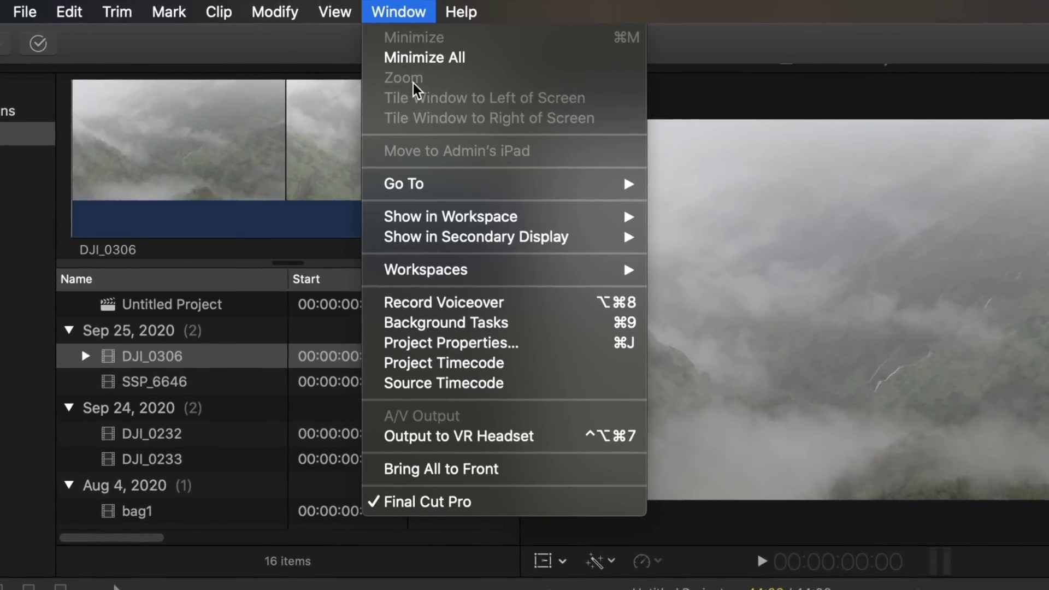
{"action": "mouse_move", "coordinate": [424, 279]}
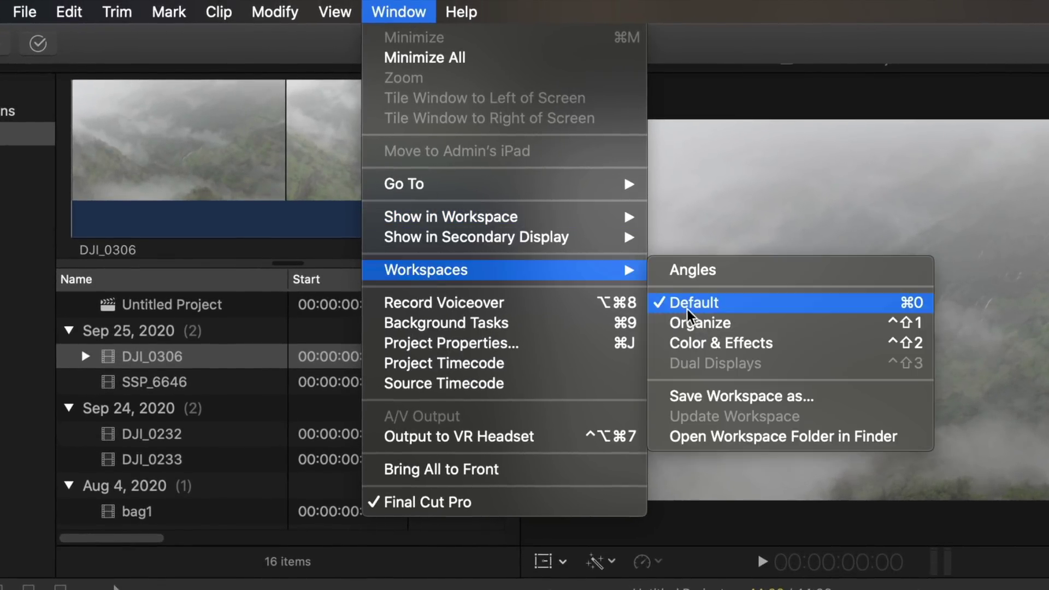
{"action": "left_click", "coordinate": [695, 343]}
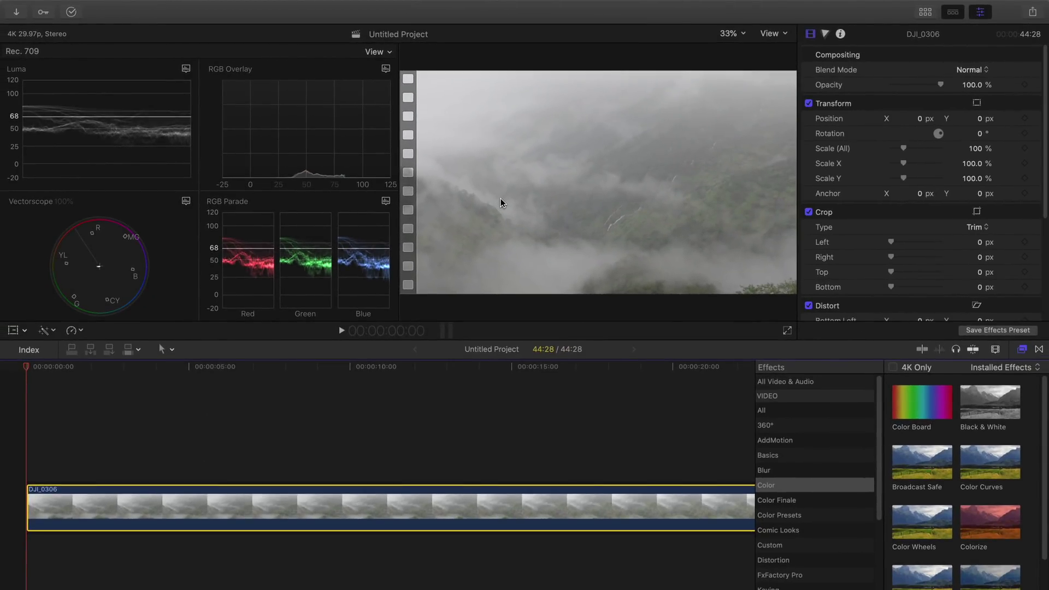
{"action": "left_click", "coordinate": [377, 51]}
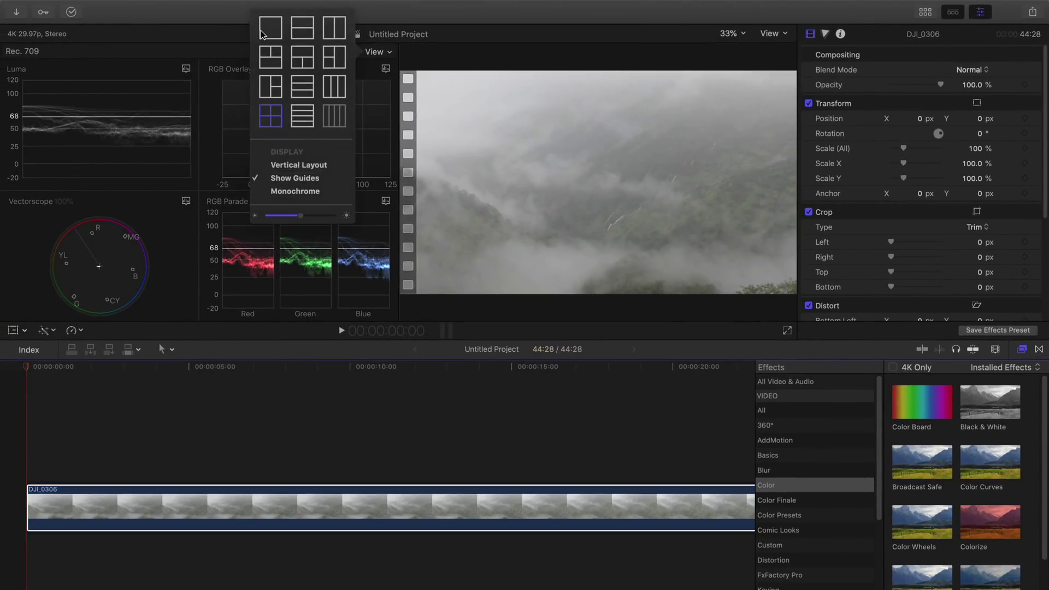
{"action": "left_click", "coordinate": [263, 35]}
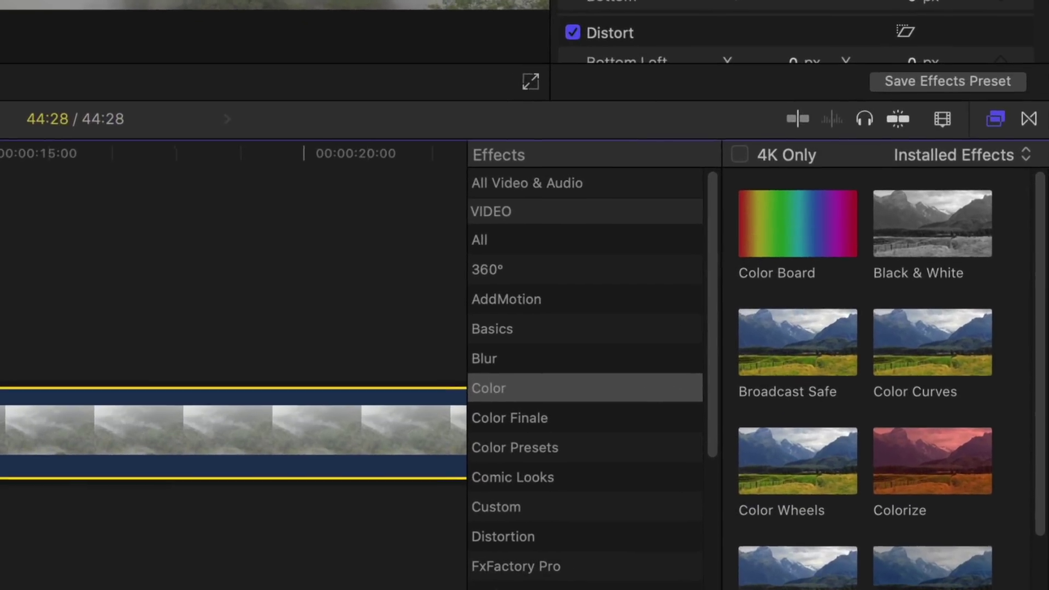
Step: Apply a Color Board to DJI_0306 and set the waveform scope to Luma
{"action": "left_click_drag", "start_coordinate": [928, 388], "coordinate": [769, 463]}
{"action": "left_click_drag", "start_coordinate": [490, 343], "coordinate": [319, 431]}
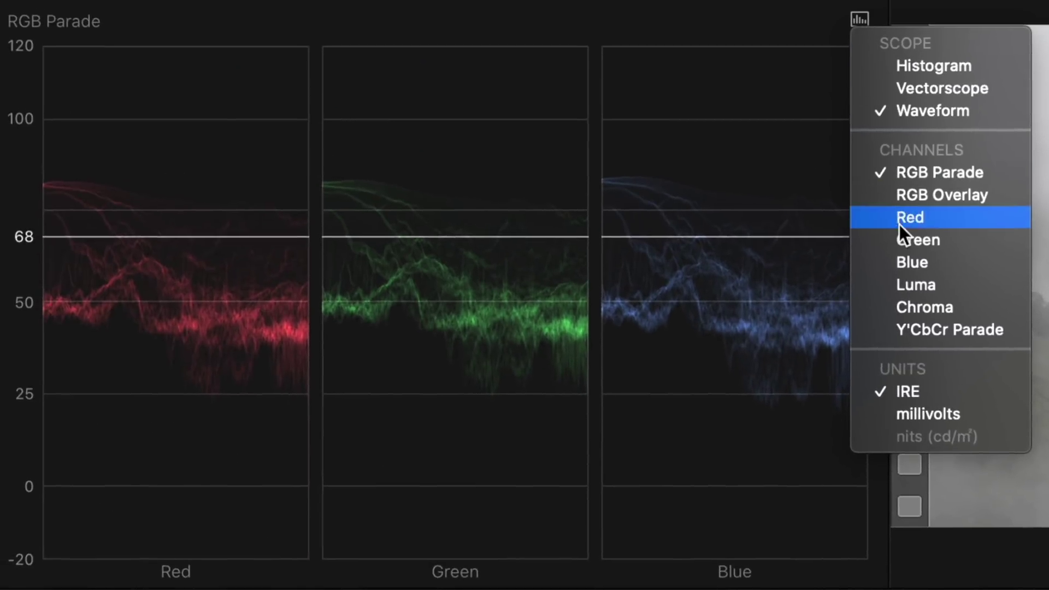
{"action": "left_click", "coordinate": [902, 280]}
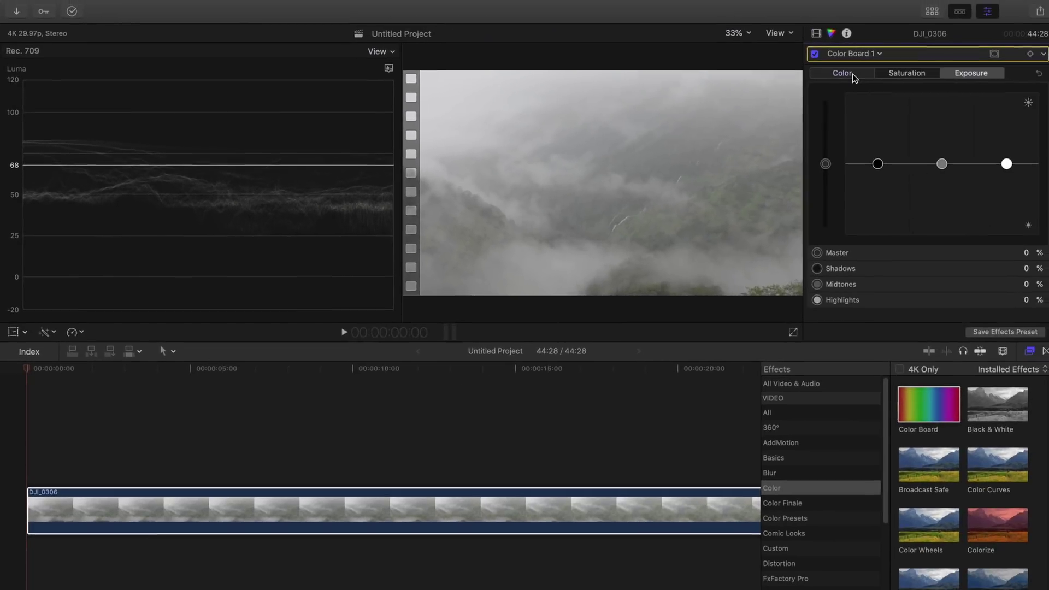
{"action": "left_click", "coordinate": [846, 77]}
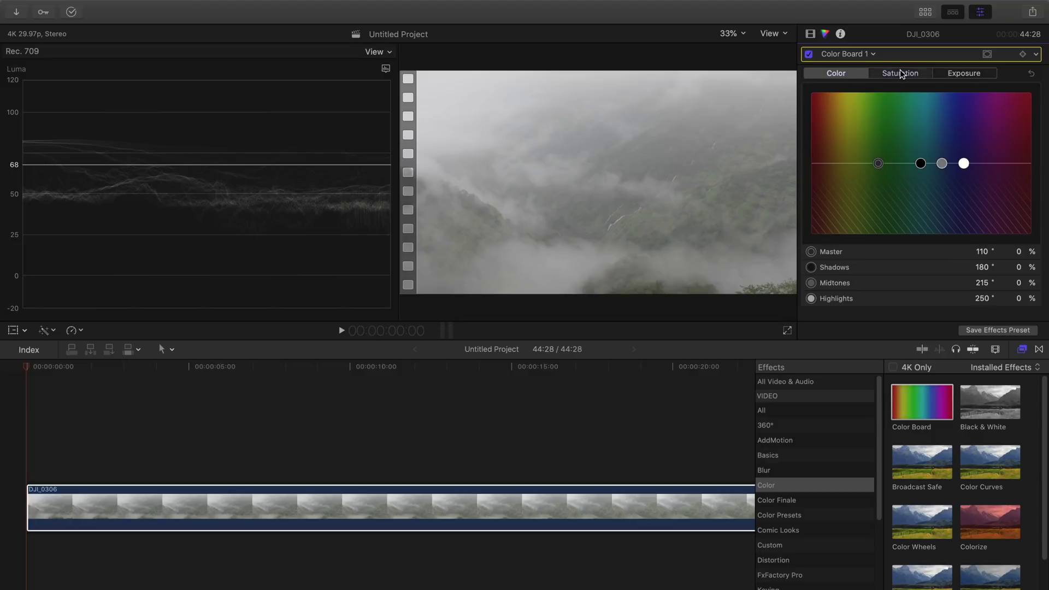
{"action": "left_click", "coordinate": [900, 71]}
{"action": "left_click", "coordinate": [964, 75]}
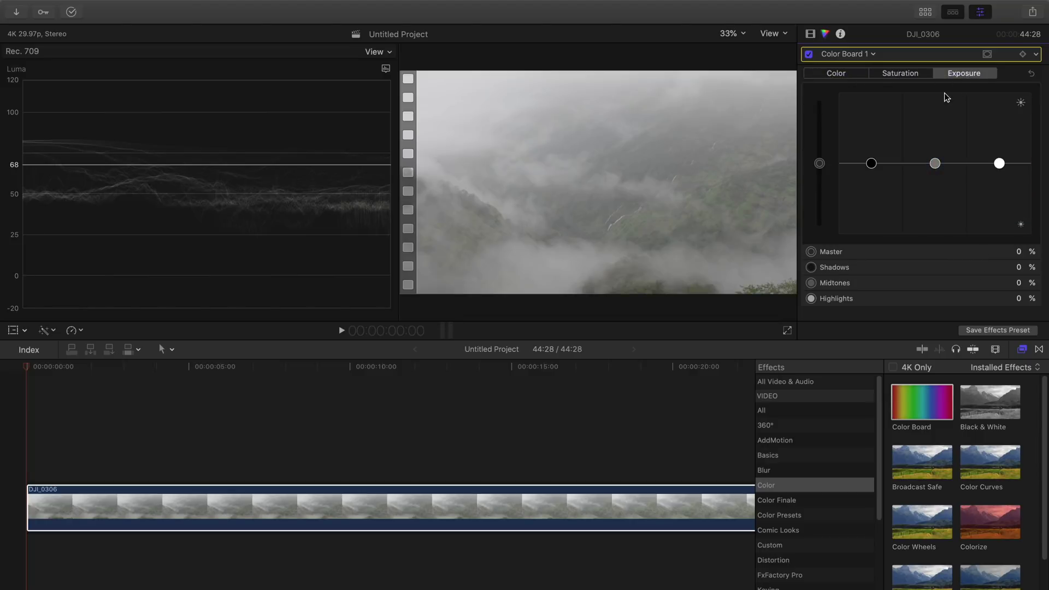
{"action": "left_click_drag", "start_coordinate": [819, 163], "coordinate": [819, 189]}
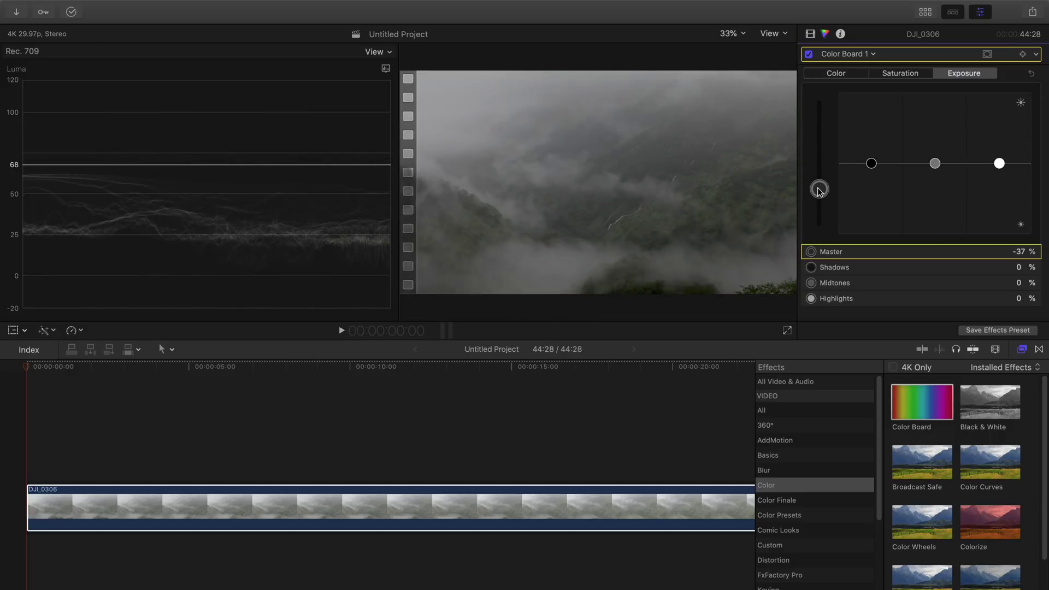
{"action": "key", "text": "Delete"}
{"action": "left_click_drag", "start_coordinate": [871, 163], "coordinate": [871, 136]}
{"action": "key", "text": "Delete"}
{"action": "mouse_move", "coordinate": [935, 163]}
{"action": "left_mouse_down"}
{"action": "mouse_move", "coordinate": [935, 141]}
{"action": "mouse_move", "coordinate": [935, 180]}
{"action": "left_mouse_up"}
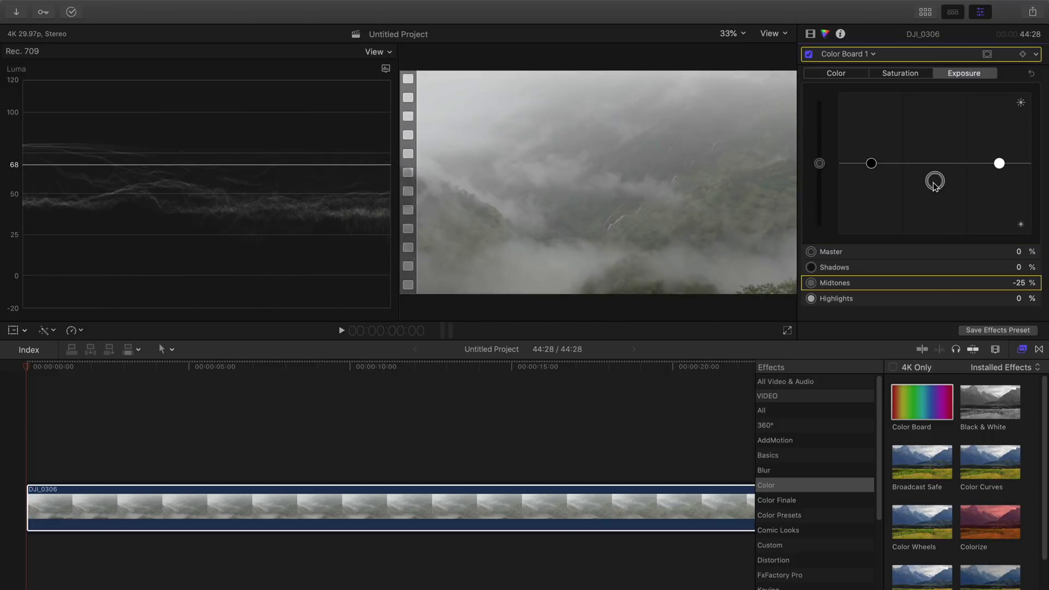
{"action": "key", "text": "Delete"}
{"action": "left_click_drag", "start_coordinate": [999, 163], "coordinate": [993, 188]}
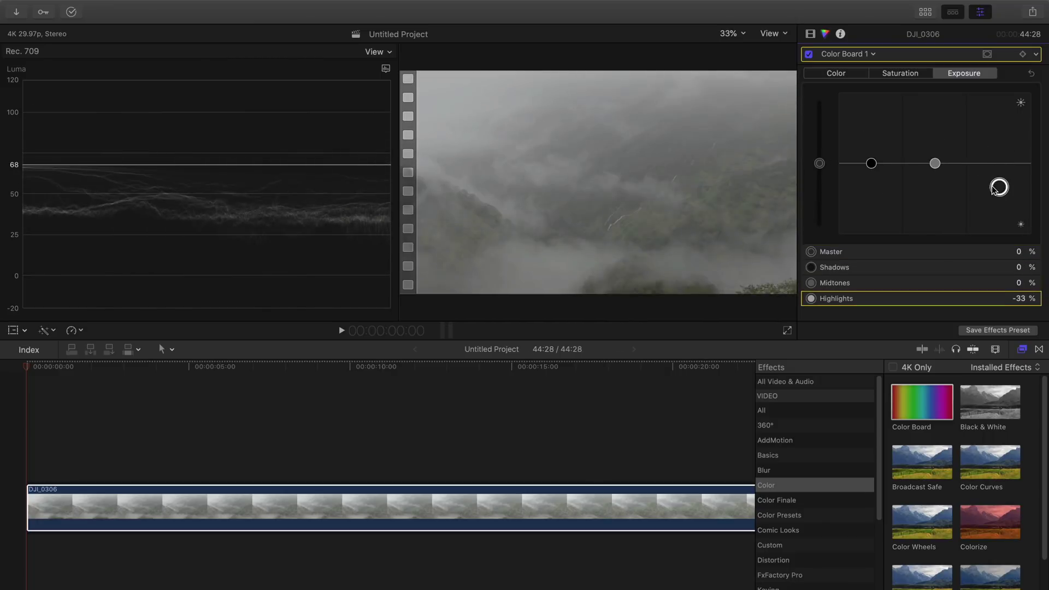
{"action": "key", "text": "Delete"}
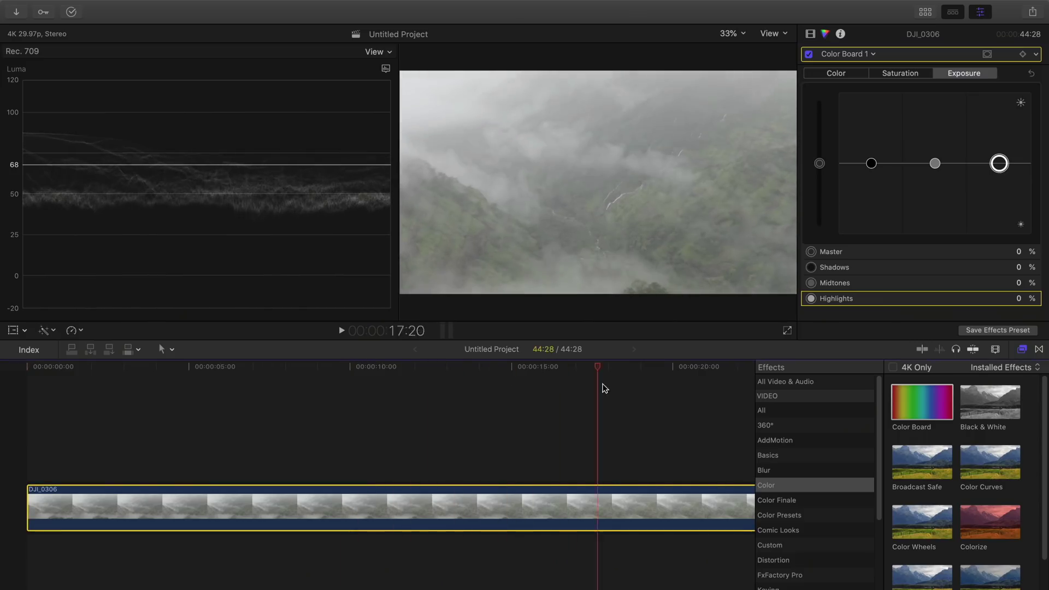
Step: On the Exposure tab, set shadows to -90%, midtones to -15% and highlights to 33%
{"action": "left_click", "coordinate": [807, 367]}
{"action": "key", "text": "super+5"}
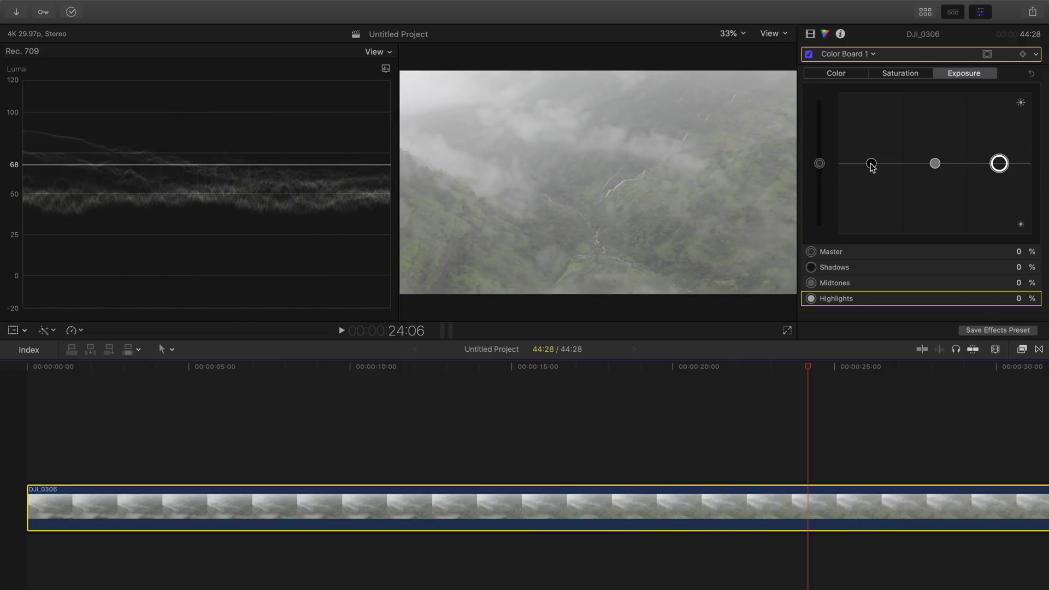
{"action": "left_click_drag", "start_coordinate": [871, 164], "coordinate": [870, 229]}
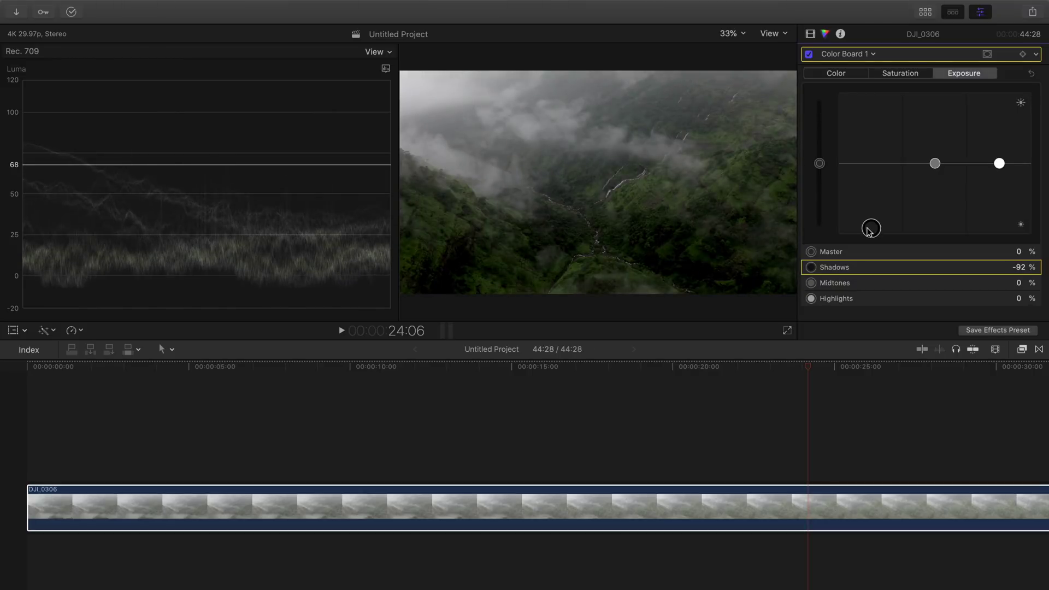
{"action": "key", "text": "Delete"}
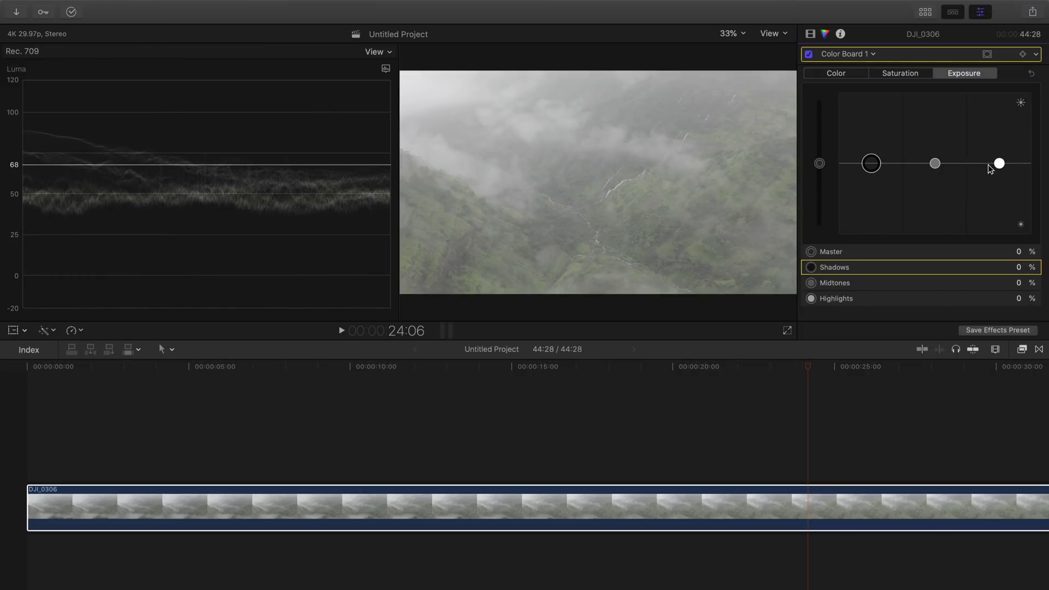
{"action": "left_click_drag", "start_coordinate": [998, 164], "coordinate": [999, 127]}
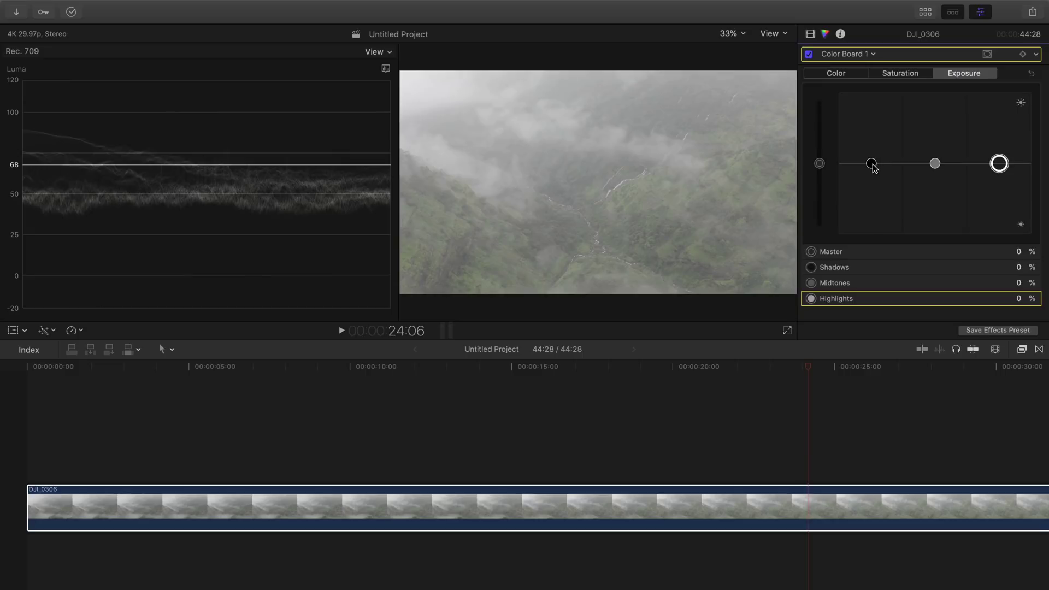
{"action": "left_click_drag", "start_coordinate": [872, 168], "coordinate": [863, 226]}
{"action": "left_click_drag", "start_coordinate": [998, 164], "coordinate": [1000, 141]}
{"action": "left_click_drag", "start_coordinate": [871, 221], "coordinate": [871, 227]}
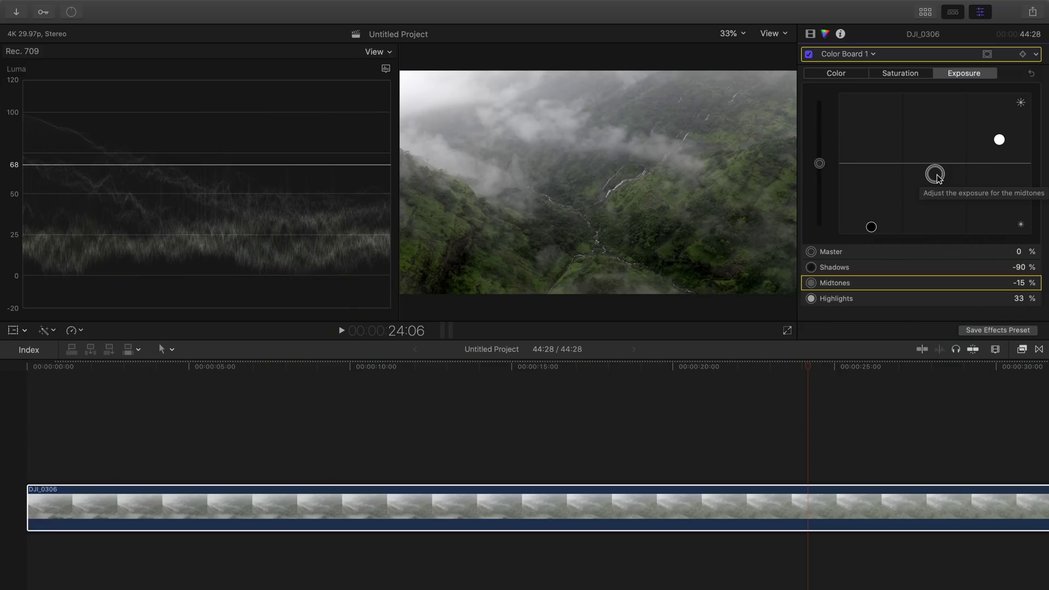
Step: Open the Saturation tab and stack a Vectorscope above an RGB Parade scope
{"action": "left_click", "coordinate": [843, 80]}
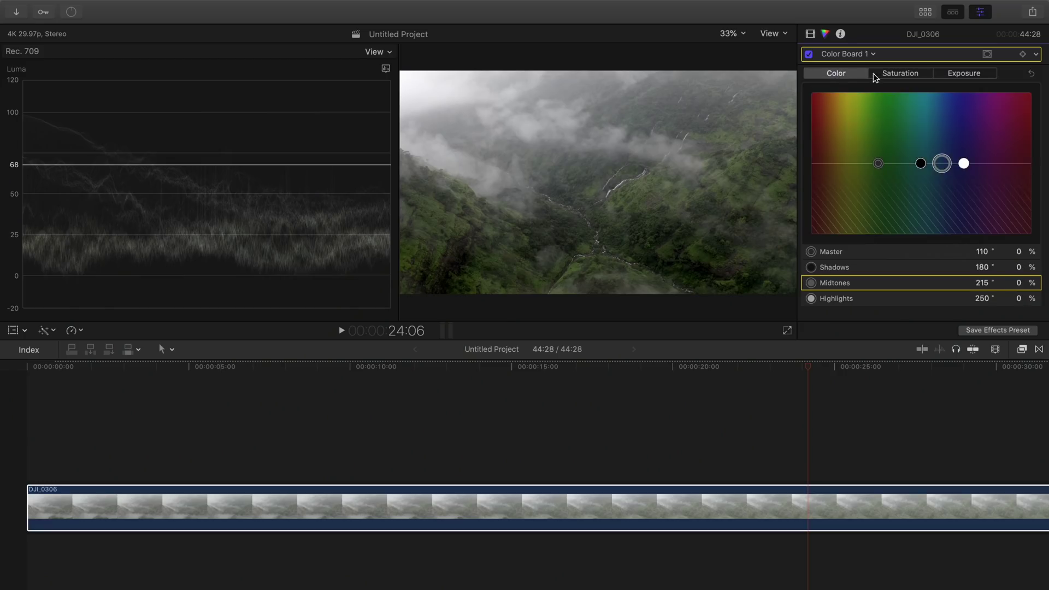
{"action": "left_click", "coordinate": [894, 75]}
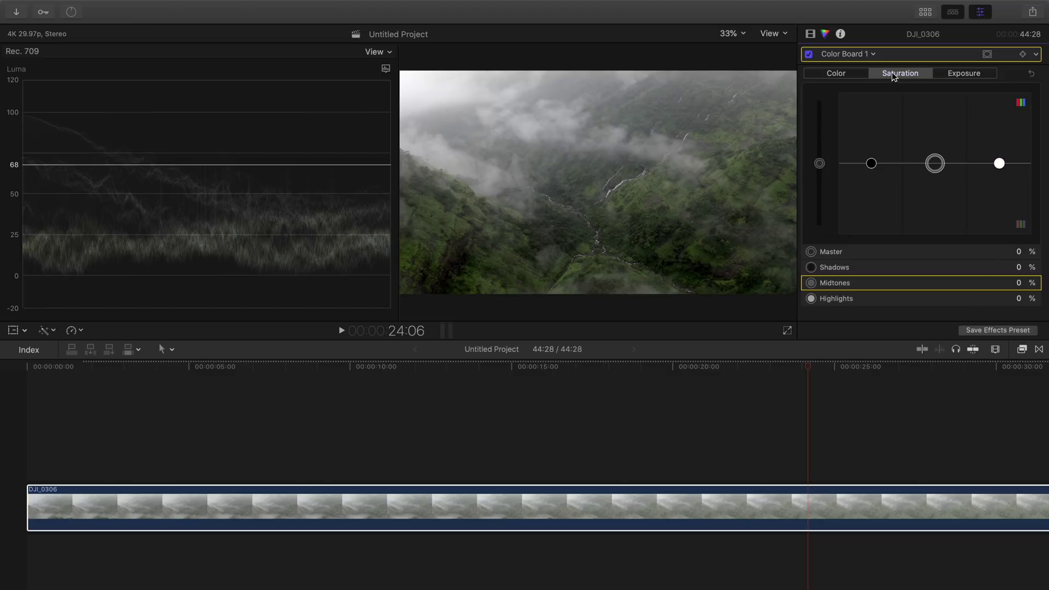
{"action": "left_click", "coordinate": [386, 66]}
{"action": "left_click", "coordinate": [309, 39]}
{"action": "left_click", "coordinate": [386, 200]}
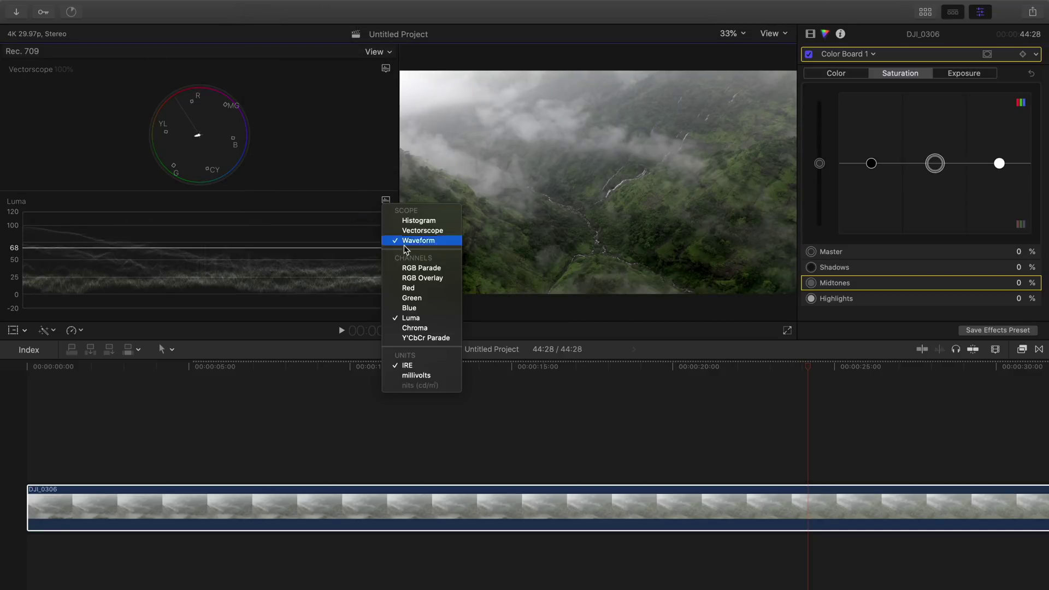
{"action": "left_click", "coordinate": [411, 273]}
Step: Try out the saturation pucks, then raise the Master saturation to 15%
{"action": "left_click", "coordinate": [820, 164]}
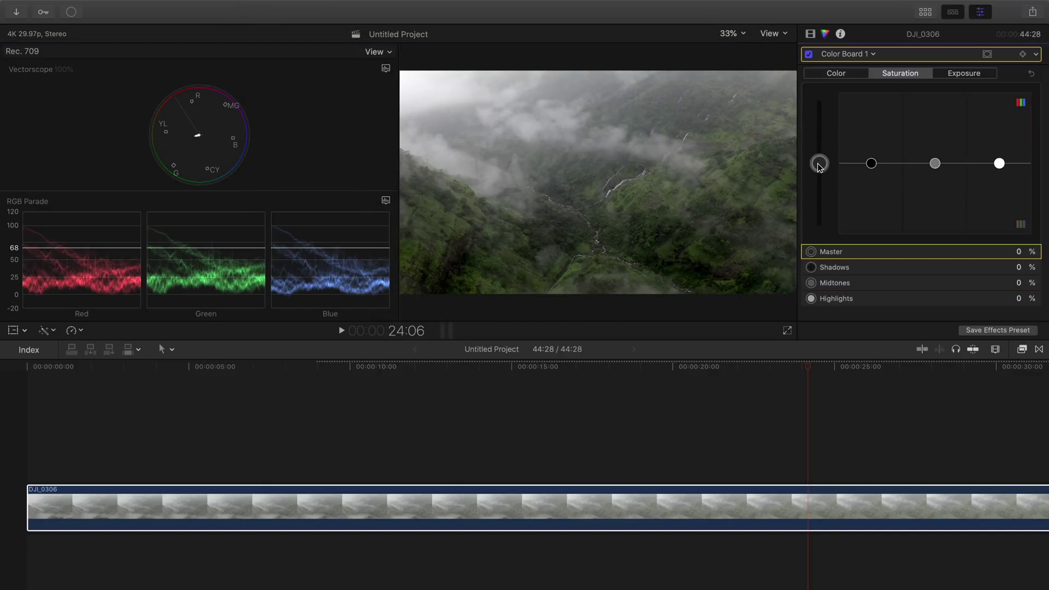
{"action": "left_click_drag", "start_coordinate": [819, 163], "coordinate": [819, 202]}
{"action": "key", "text": "Delete"}
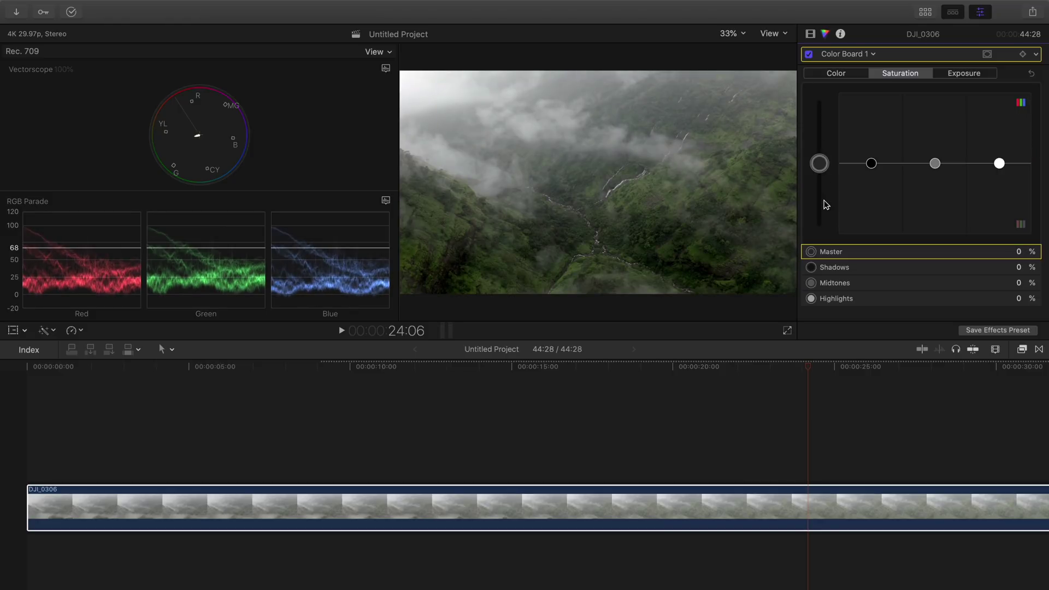
{"action": "left_click_drag", "start_coordinate": [870, 163], "coordinate": [870, 199]}
{"action": "key", "text": "Delete"}
{"action": "left_click", "coordinate": [934, 163]}
{"action": "left_click", "coordinate": [1003, 163]}
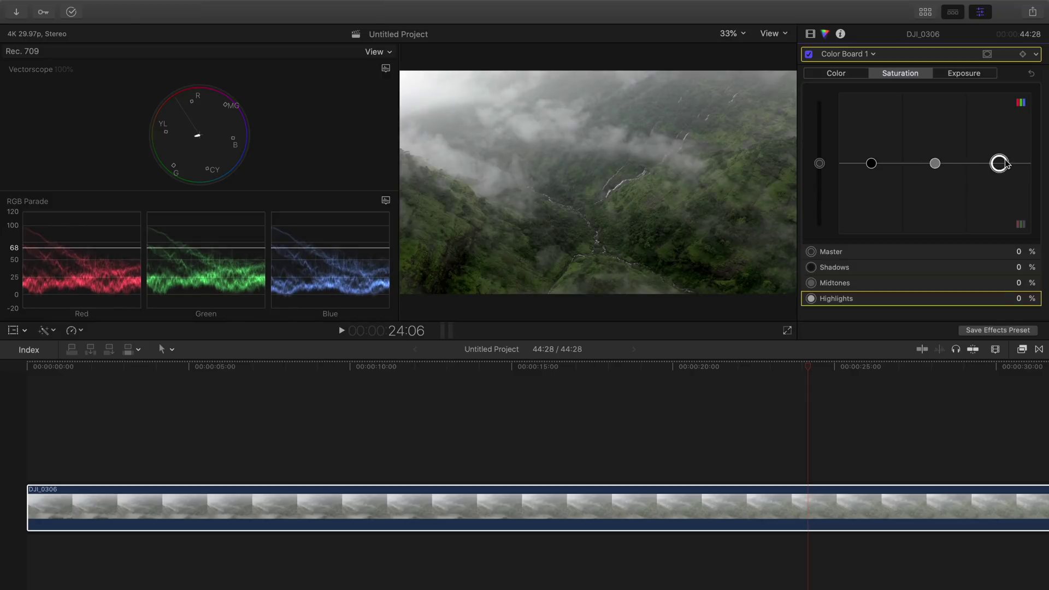
{"action": "key", "text": "Delete"}
{"action": "left_click_drag", "start_coordinate": [819, 163], "coordinate": [825, 204]}
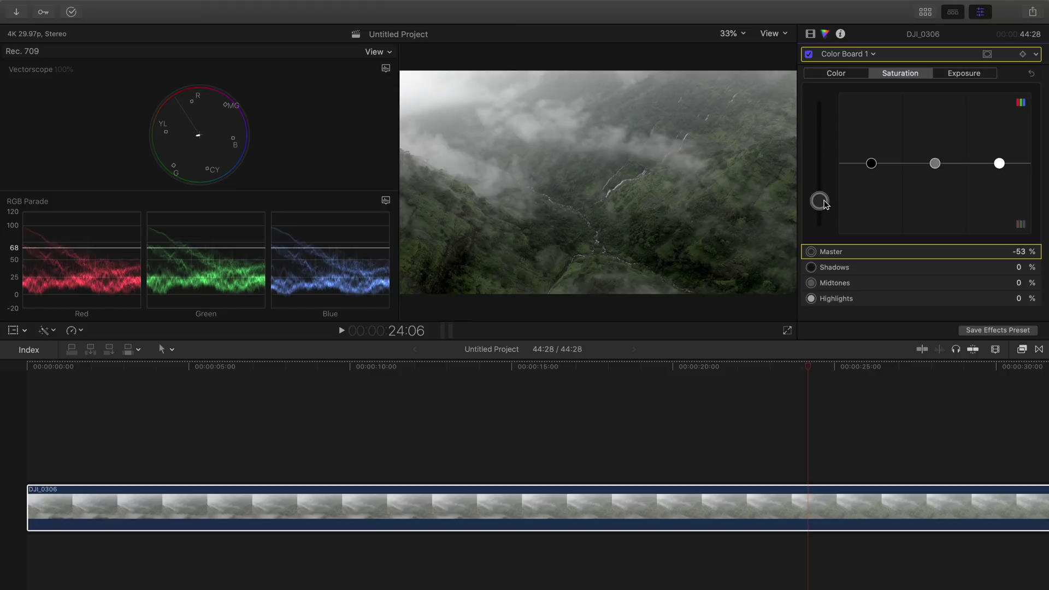
{"action": "key", "text": "Delete"}
{"action": "left_click_drag", "start_coordinate": [820, 164], "coordinate": [872, 158]}
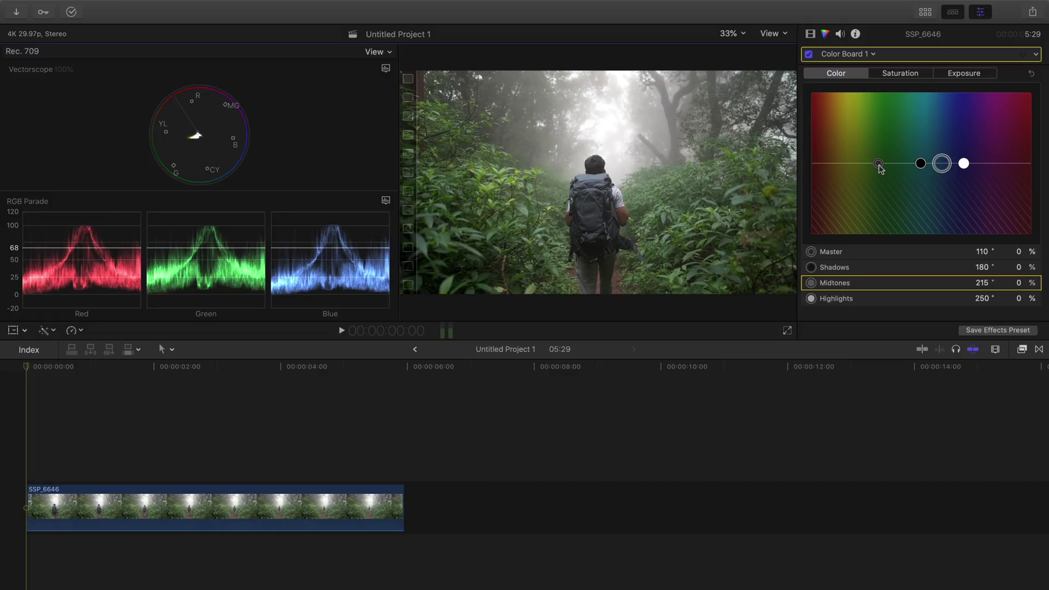
Step: On the Color tab, push Shadows to purple (289°, 16%) and Highlights to green (125°, 24%)
{"action": "left_click_drag", "start_coordinate": [878, 164], "coordinate": [973, 145]}
{"action": "key", "text": "Delete"}
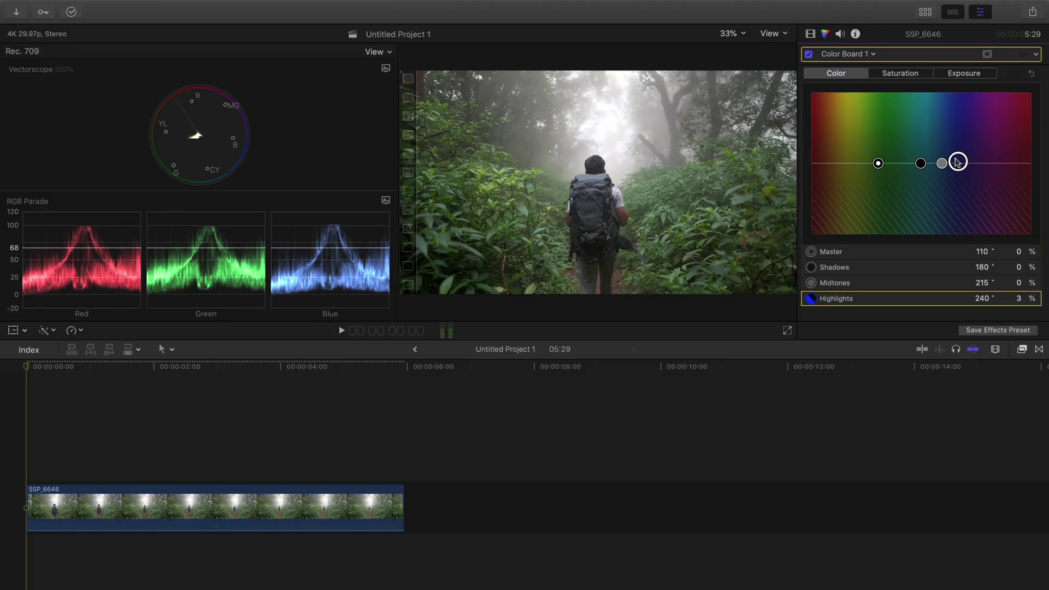
{"action": "left_click_drag", "start_coordinate": [958, 162], "coordinate": [885, 143]}
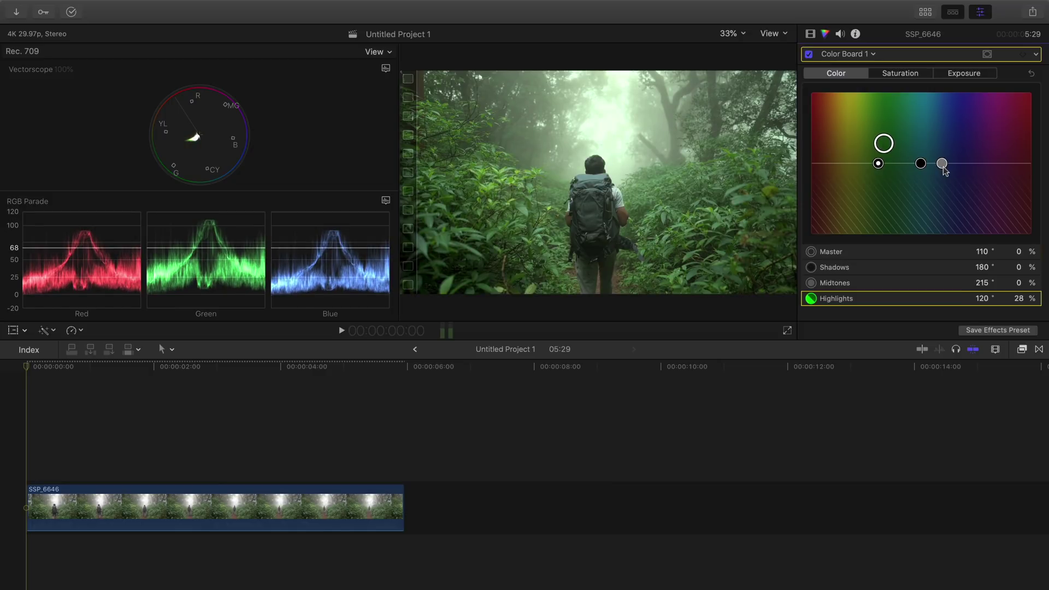
{"action": "left_click_drag", "start_coordinate": [920, 162], "coordinate": [983, 145]}
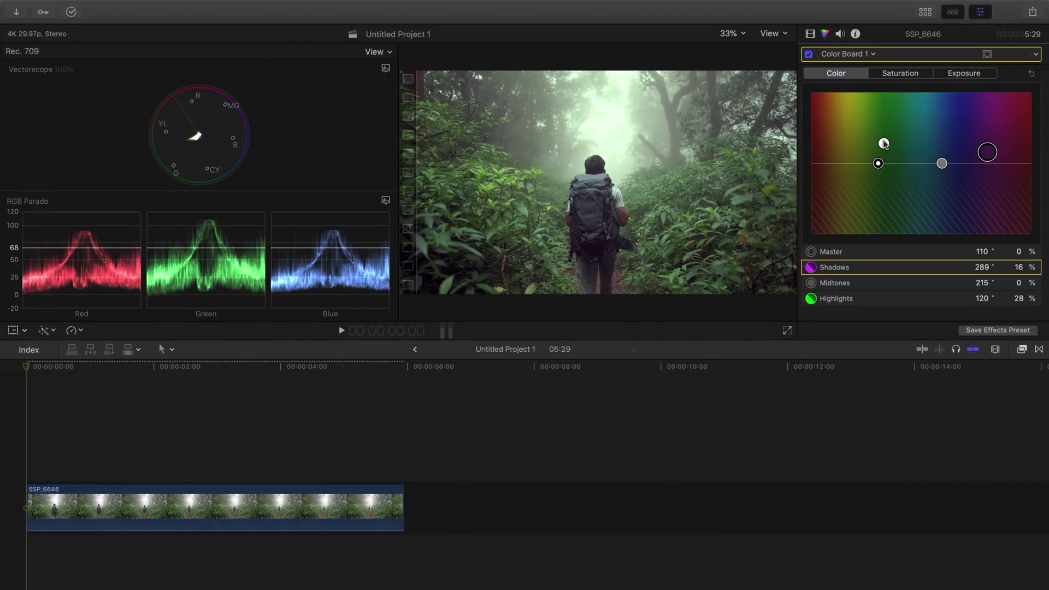
{"action": "left_click_drag", "start_coordinate": [922, 147], "coordinate": [926, 151]}
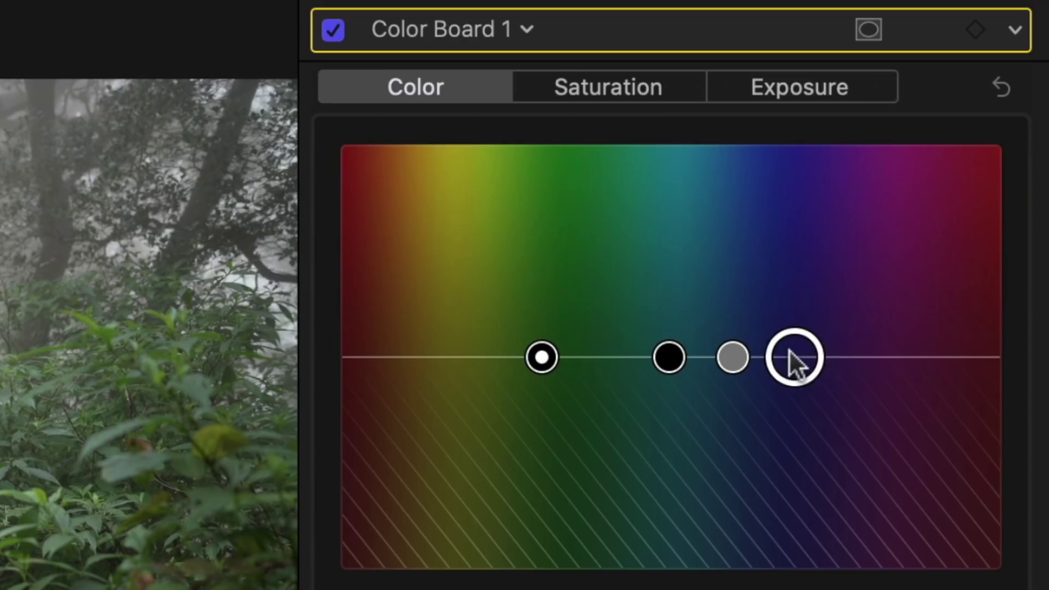
{"action": "left_click_drag", "start_coordinate": [963, 164], "coordinate": [882, 142]}
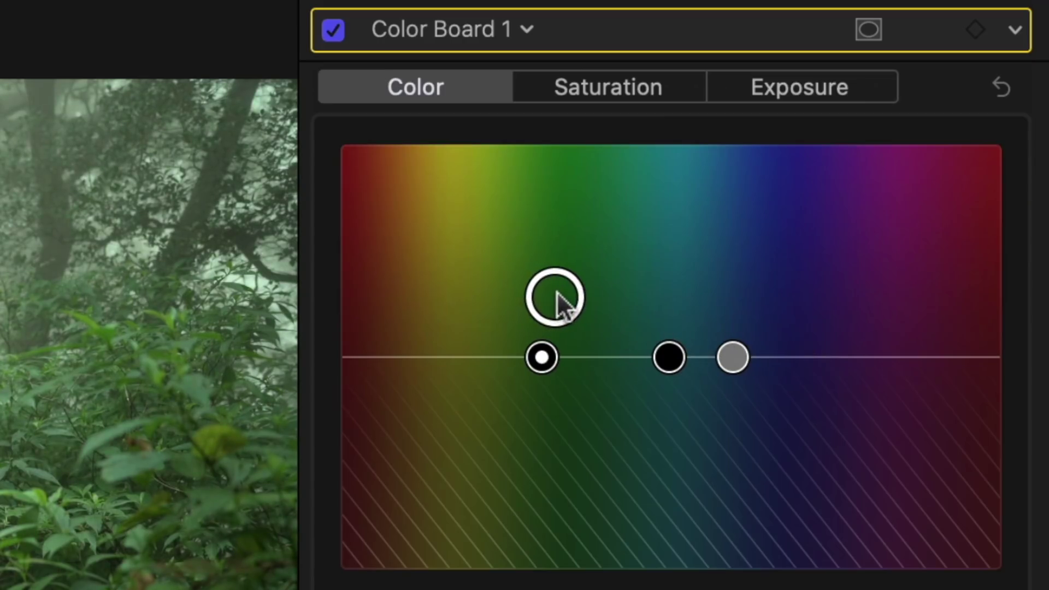
{"action": "left_click_drag", "start_coordinate": [556, 291], "coordinate": [561, 291]}
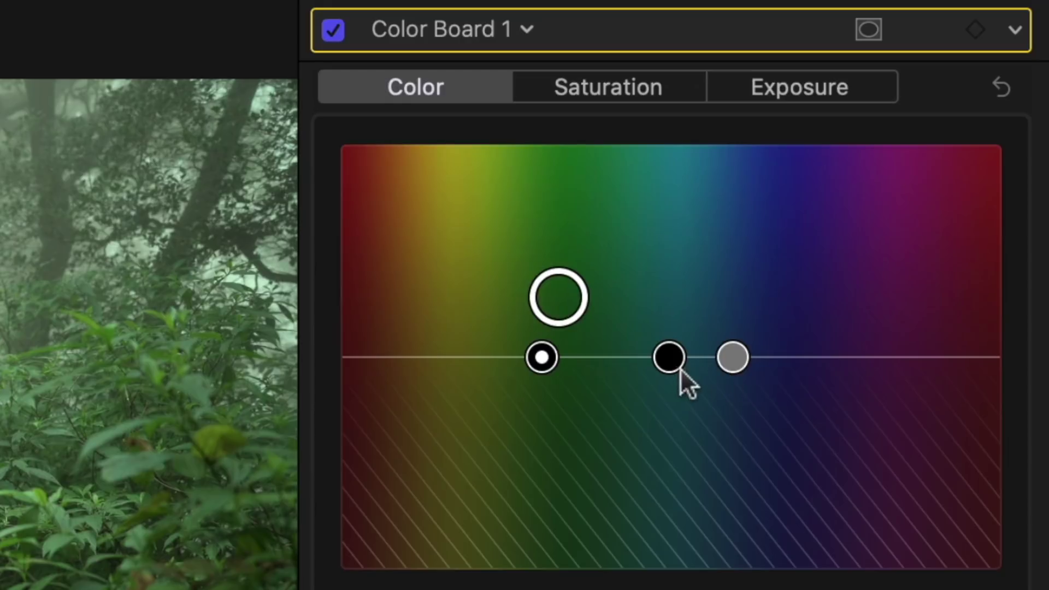
{"action": "left_click_drag", "start_coordinate": [677, 365], "coordinate": [831, 311]}
Step: Add a Color Curves correction to SSP_6646 and try out points on the Luma curve
{"action": "left_click", "coordinate": [537, 146]}
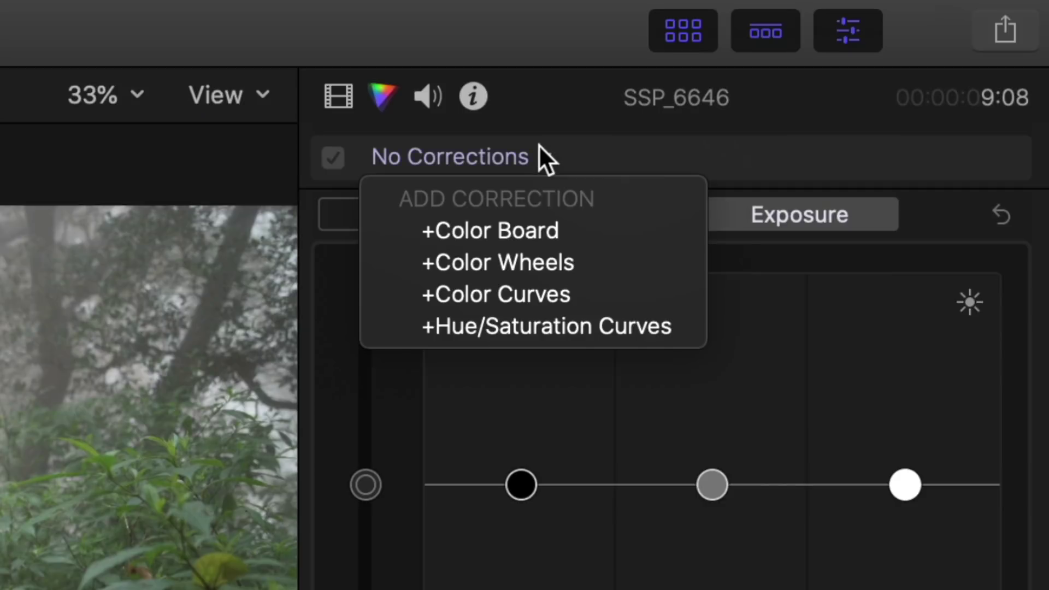
{"action": "left_click", "coordinate": [501, 292]}
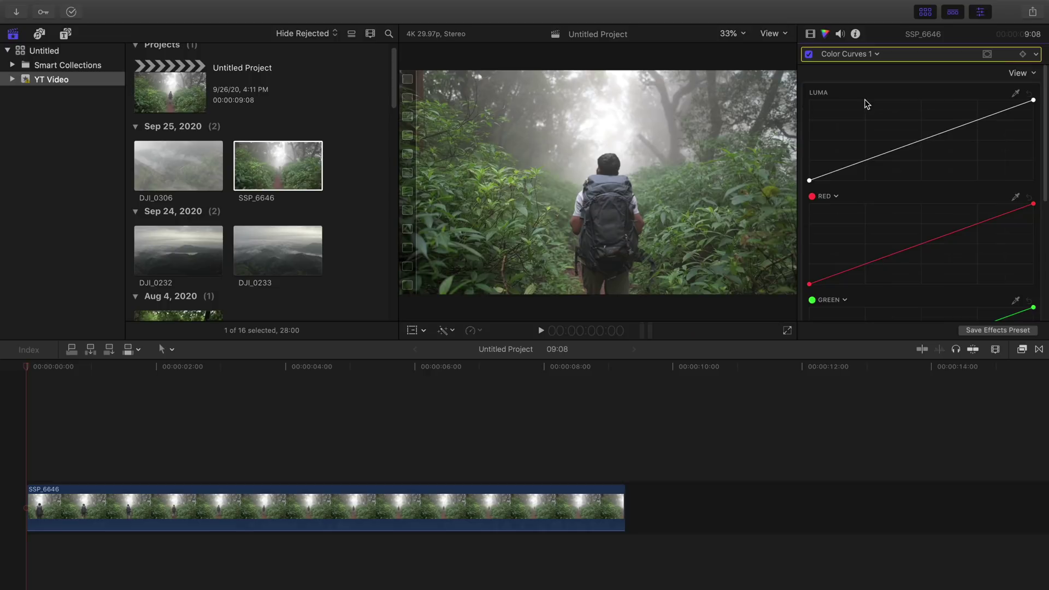
{"action": "scroll", "coordinate": [857, 210], "scroll_direction": "down", "scroll_amount": 5}
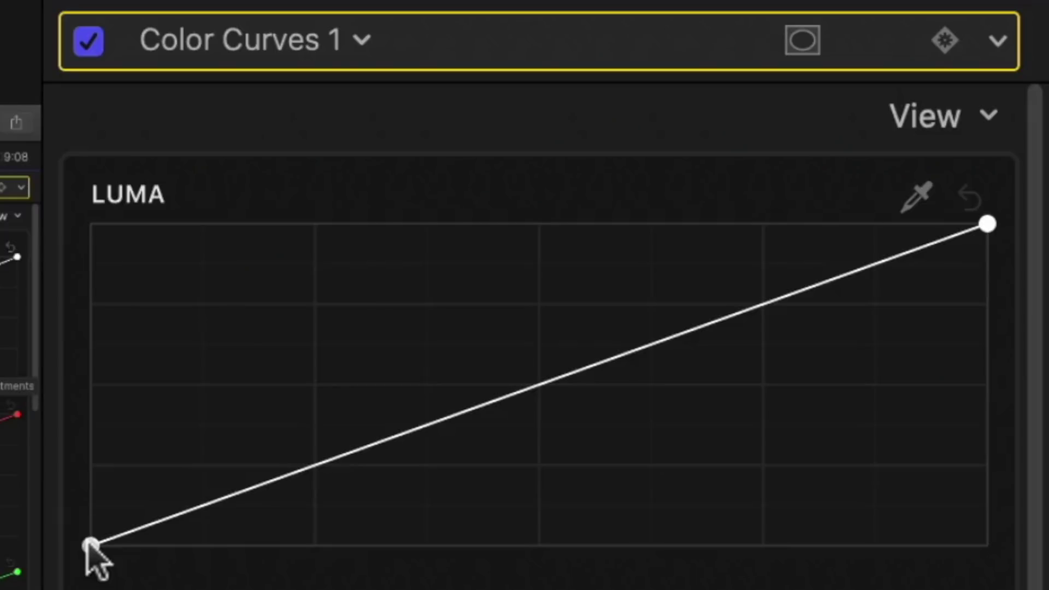
{"action": "left_click", "coordinate": [90, 545]}
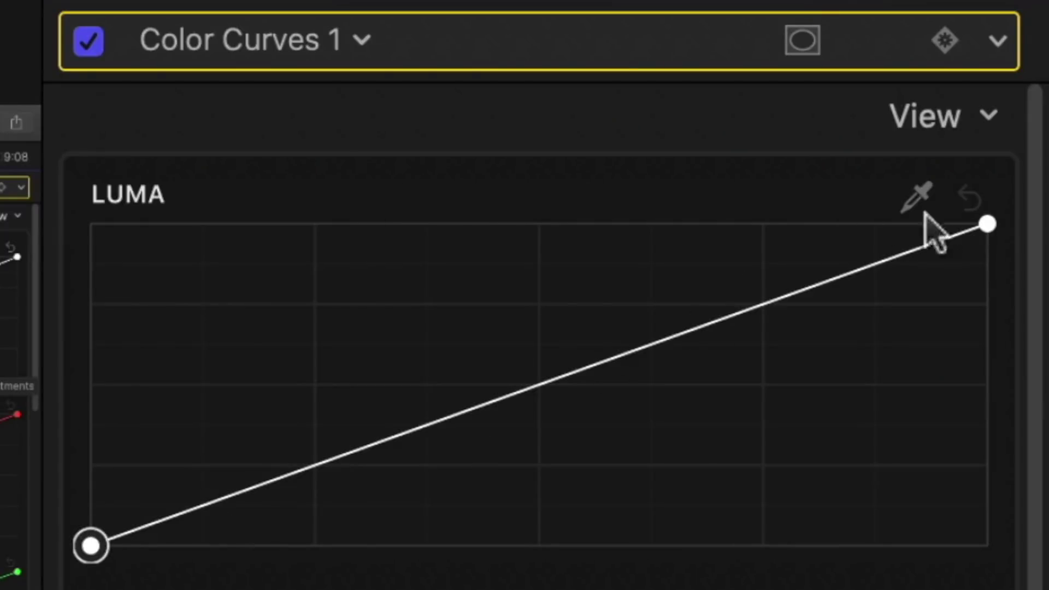
{"action": "left_click", "coordinate": [988, 225]}
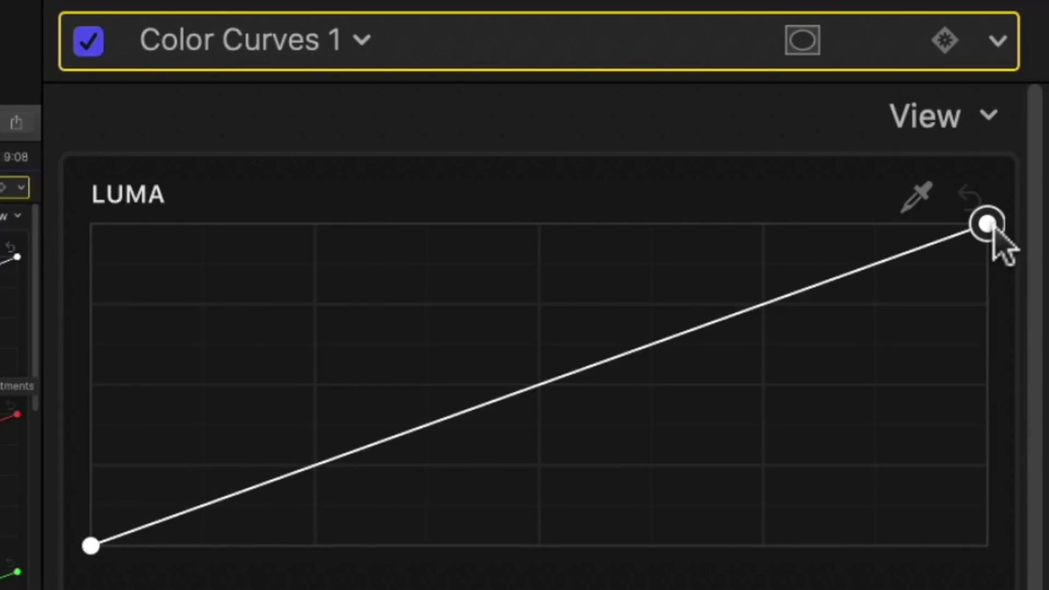
{"action": "left_click", "coordinate": [763, 304]}
{"action": "left_click", "coordinate": [544, 382]}
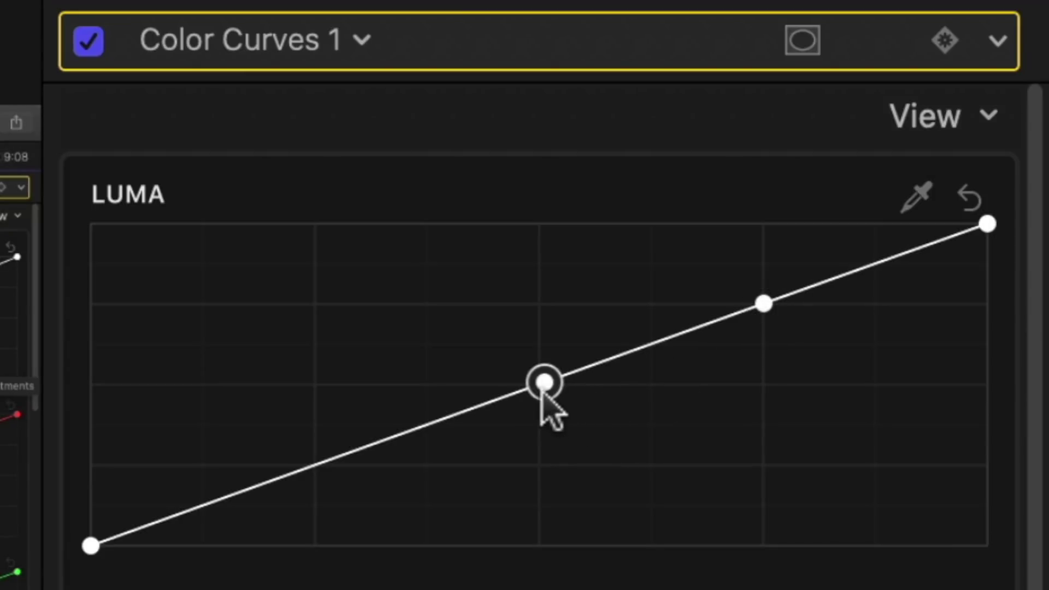
{"action": "left_click", "coordinate": [313, 465]}
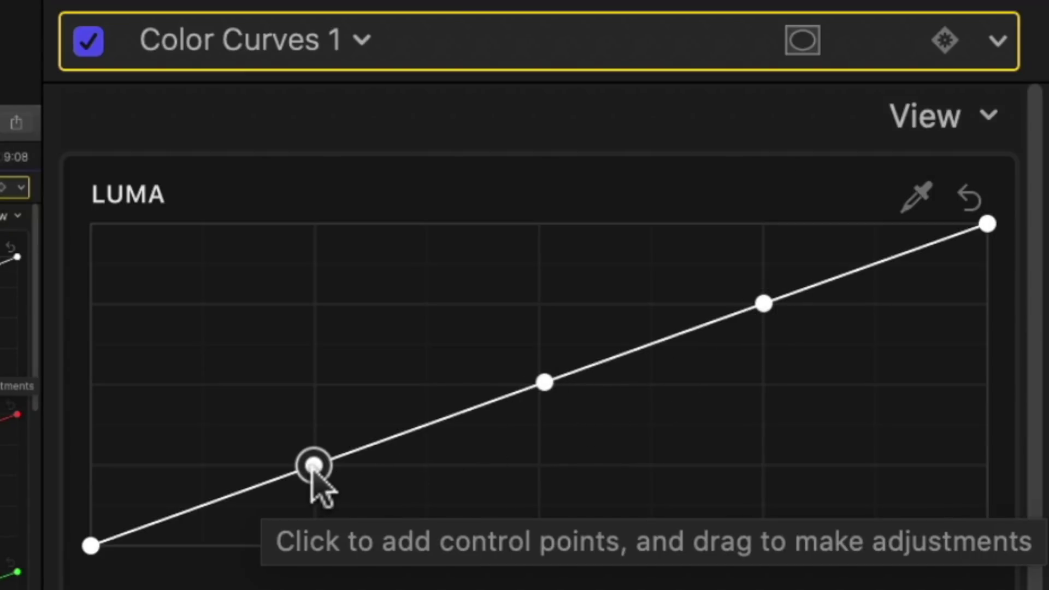
{"action": "left_click", "coordinate": [969, 198]}
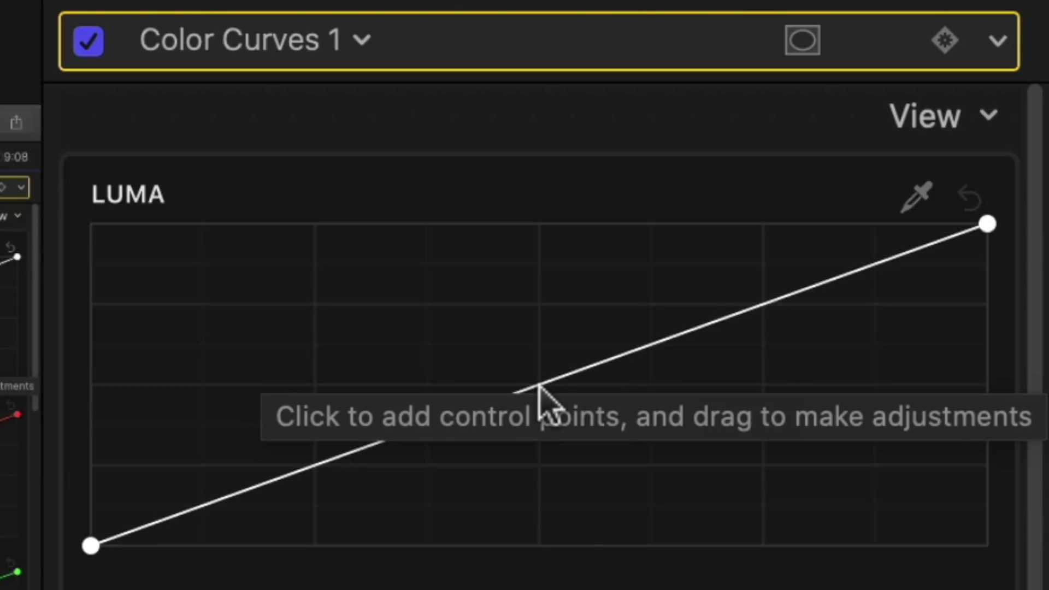
Step: Bend the Luma curve into an S with darker shadows, brighter highlights and slightly lifted midtones
{"action": "left_click_drag", "start_coordinate": [539, 383], "coordinate": [536, 342]}
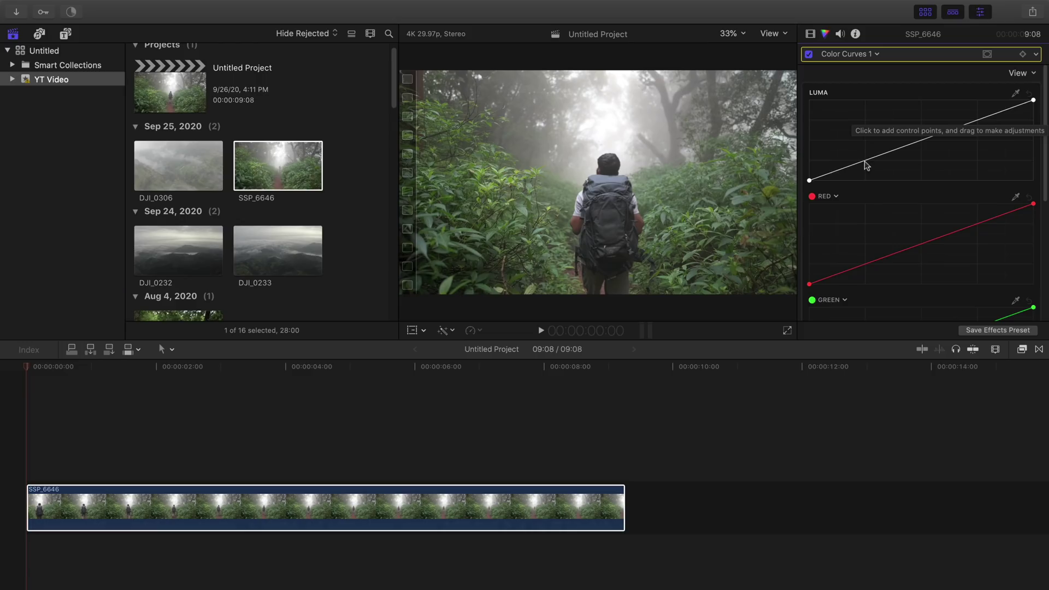
{"action": "left_click_drag", "start_coordinate": [865, 160], "coordinate": [808, 178]}
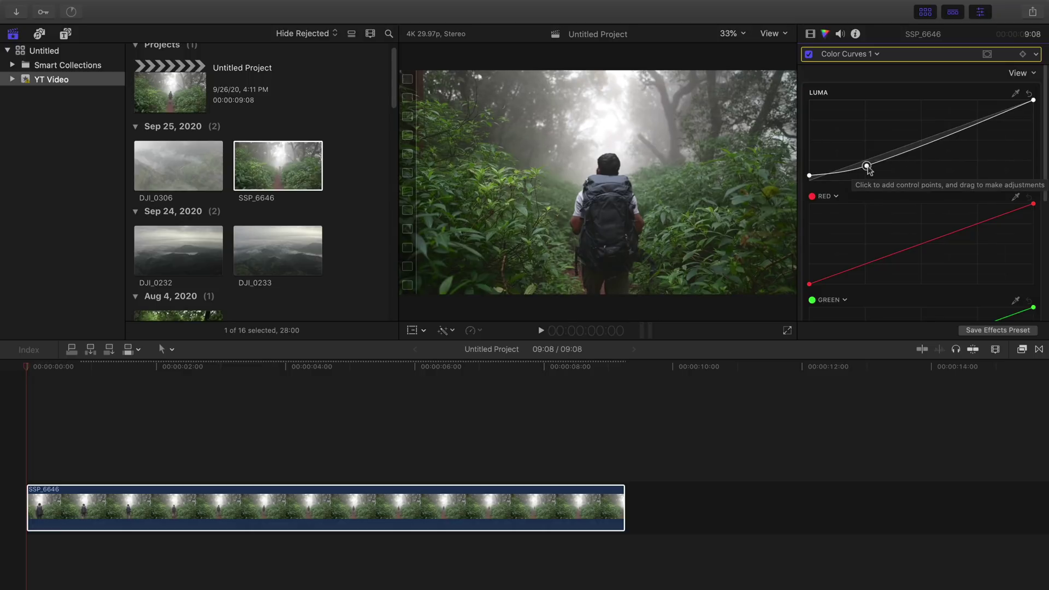
{"action": "left_click", "coordinate": [1016, 93]}
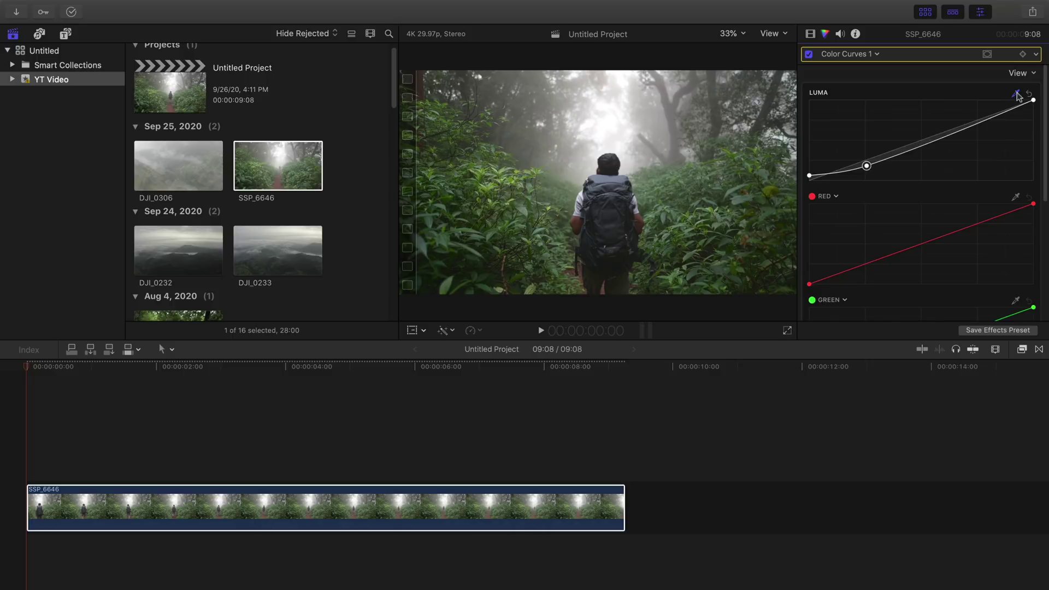
{"action": "left_click", "coordinate": [570, 112]}
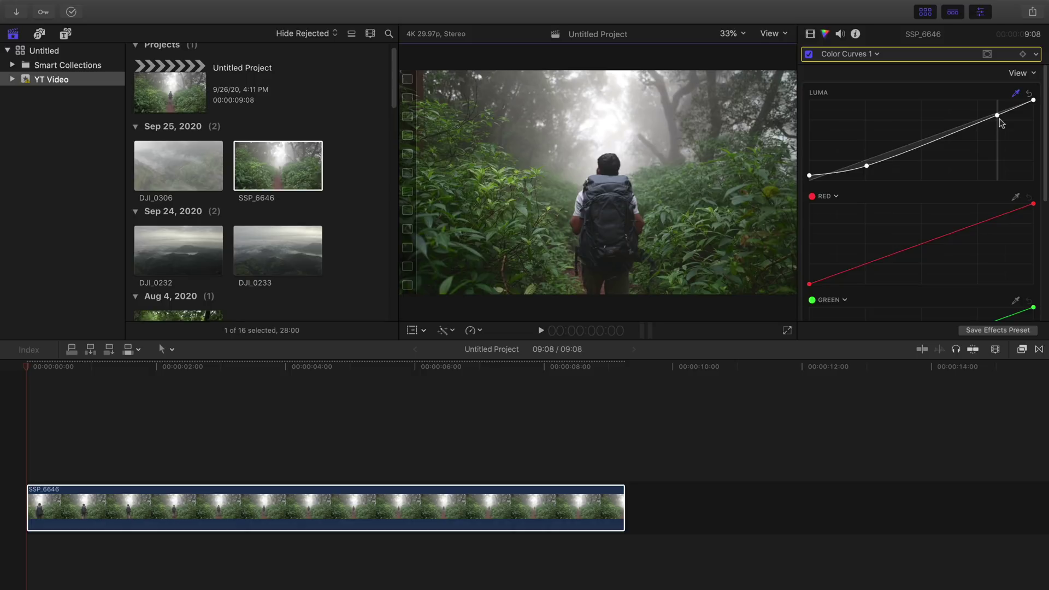
{"action": "left_click_drag", "start_coordinate": [997, 116], "coordinate": [997, 113]}
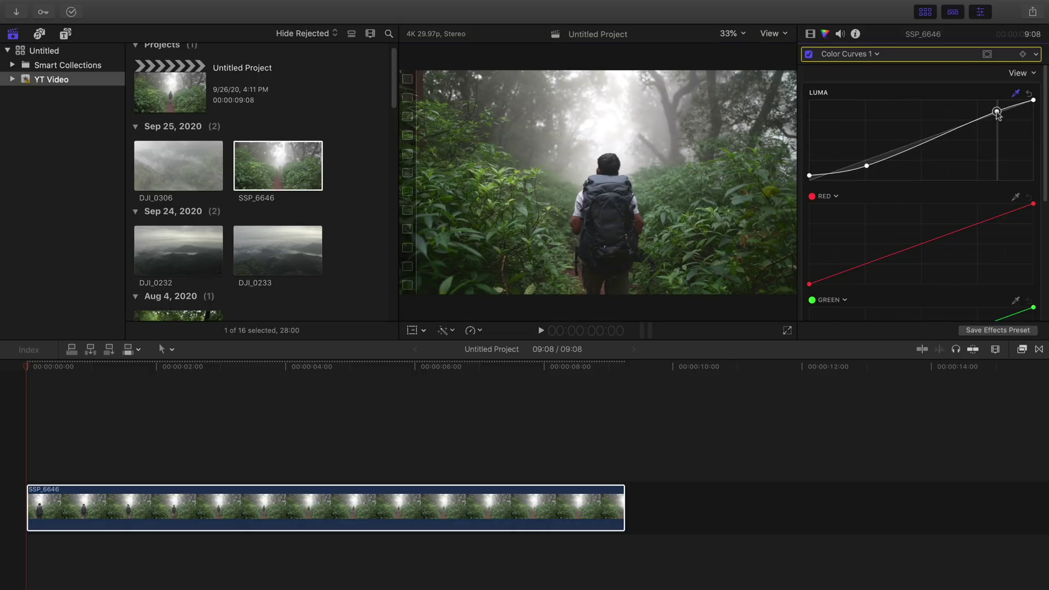
{"action": "left_click", "coordinate": [920, 145]}
{"action": "left_click_drag", "start_coordinate": [923, 146], "coordinate": [923, 144]}
{"action": "left_click", "coordinate": [809, 54]}
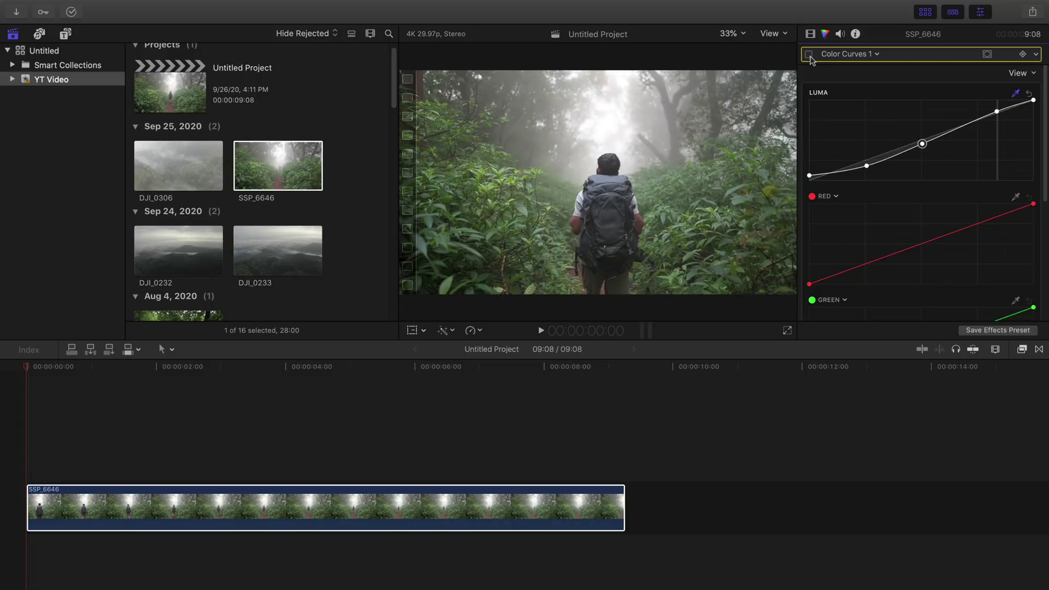
{"action": "left_click", "coordinate": [809, 54]}
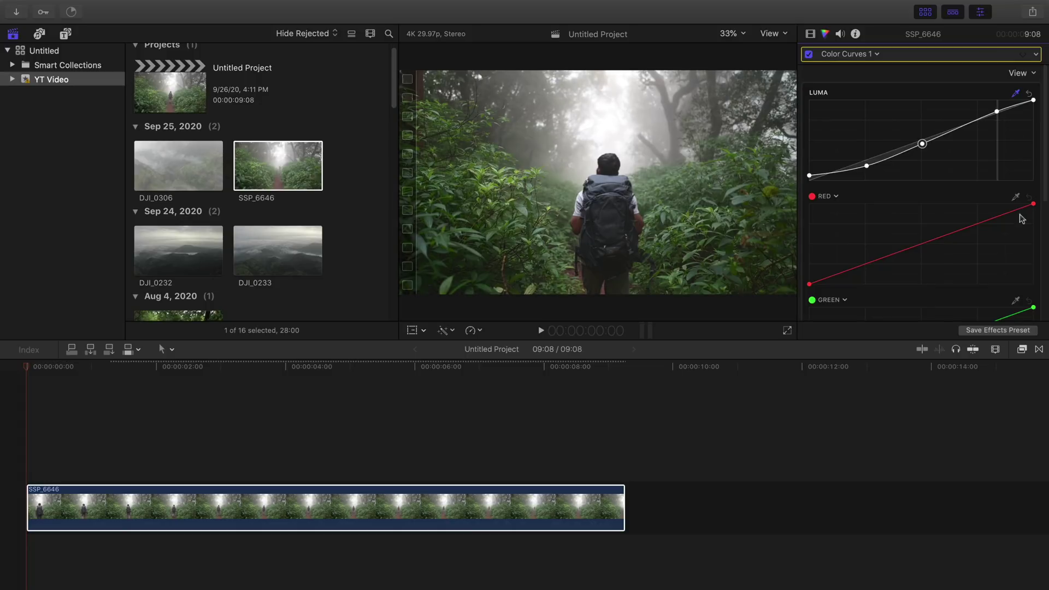
Step: Lift the red curve slightly and pull the blue curve down toward yellow
{"action": "scroll", "coordinate": [988, 228], "scroll_direction": "down", "scroll_amount": 2}
{"action": "scroll", "coordinate": [988, 228], "scroll_direction": "down", "scroll_amount": 1}
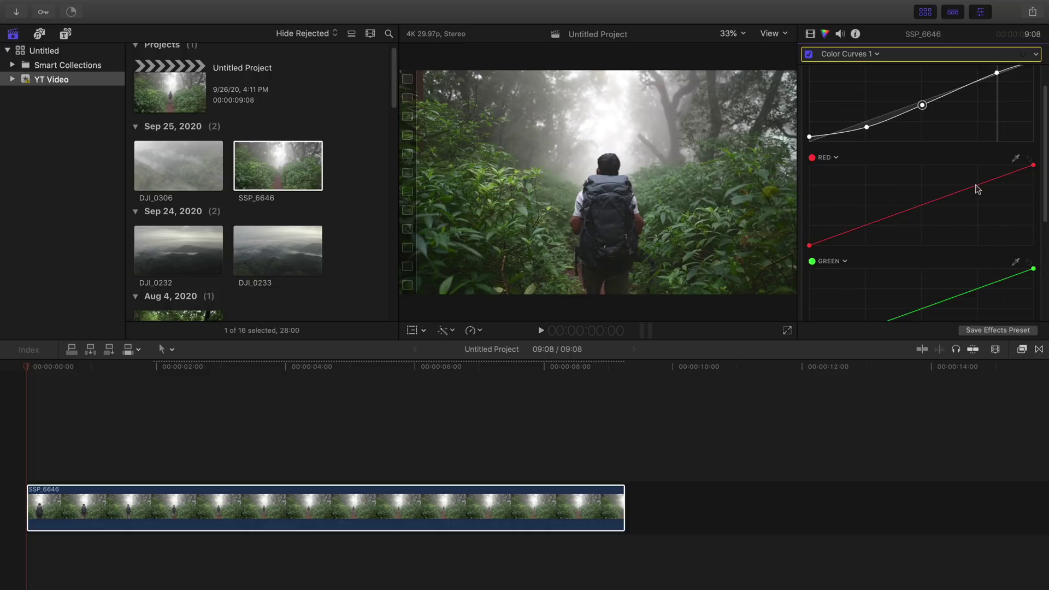
{"action": "left_click_drag", "start_coordinate": [975, 185], "coordinate": [976, 181]}
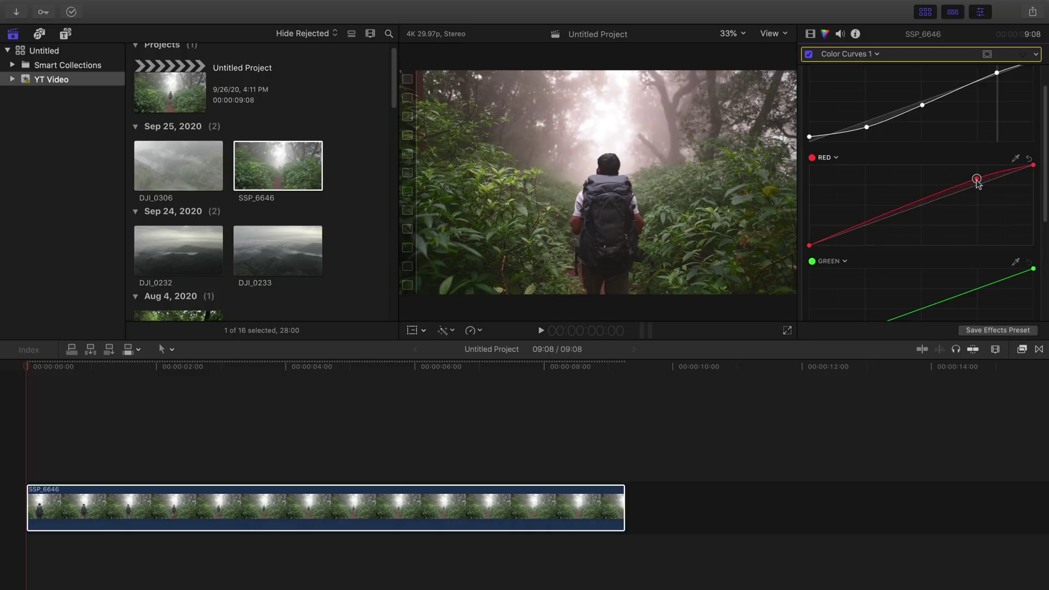
{"action": "scroll", "coordinate": [980, 206], "scroll_direction": "down", "scroll_amount": 5}
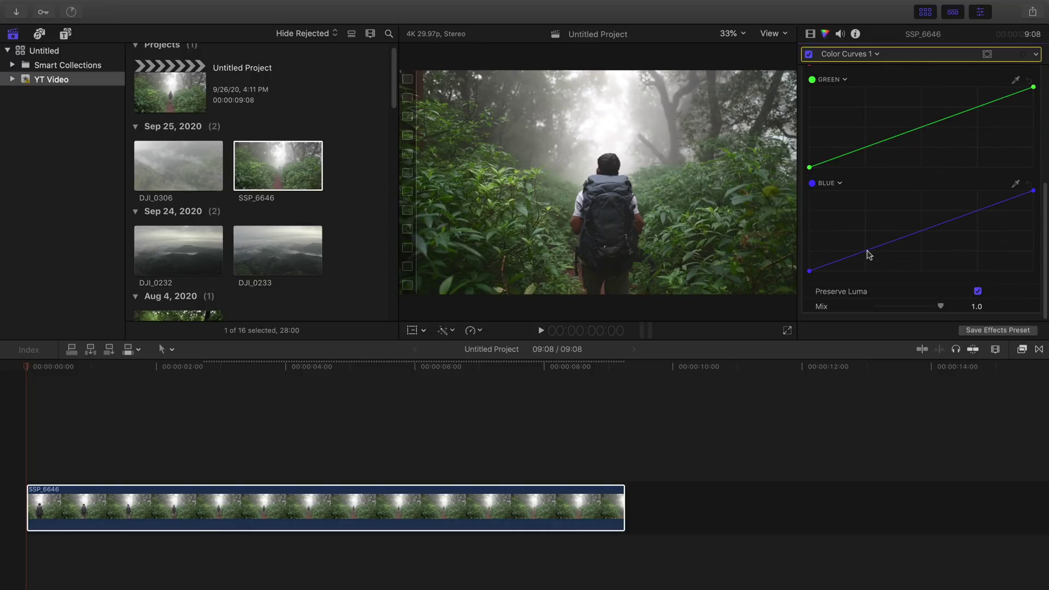
{"action": "left_click_drag", "start_coordinate": [863, 253], "coordinate": [865, 245]}
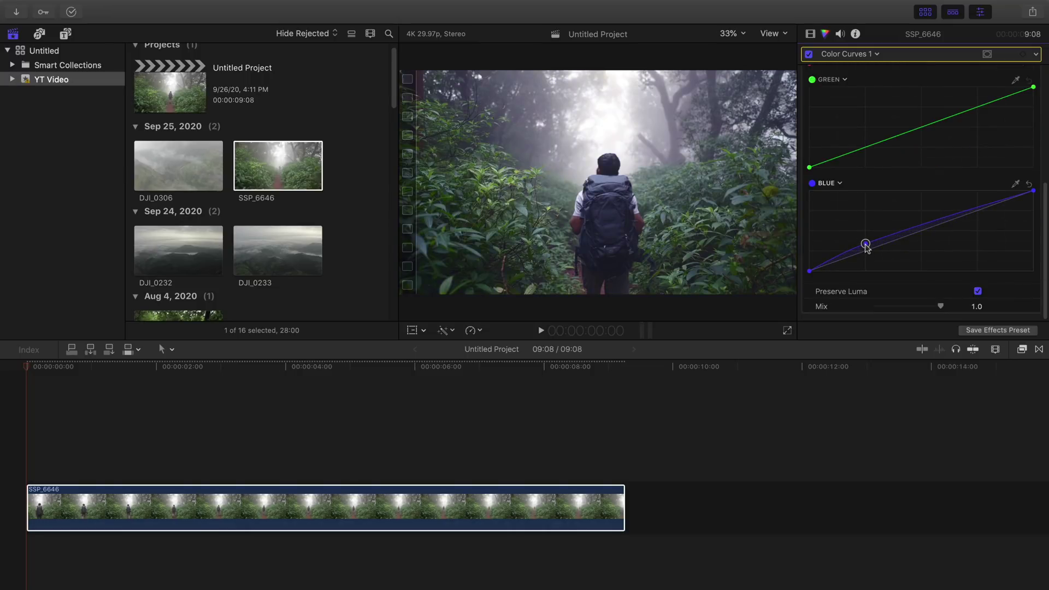
{"action": "key", "text": "Delete"}
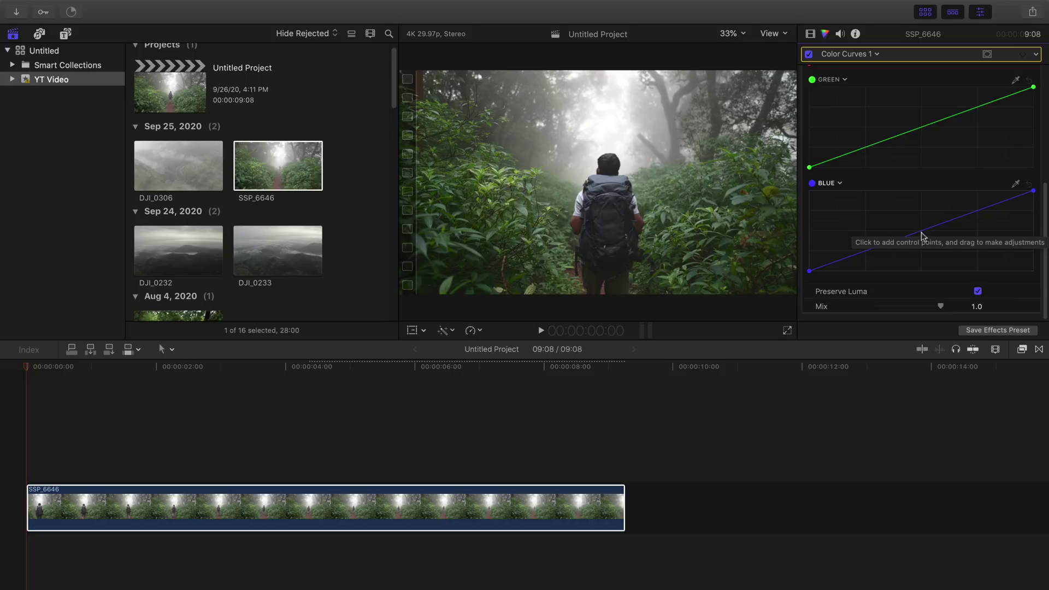
{"action": "left_click_drag", "start_coordinate": [922, 236], "coordinate": [926, 247]}
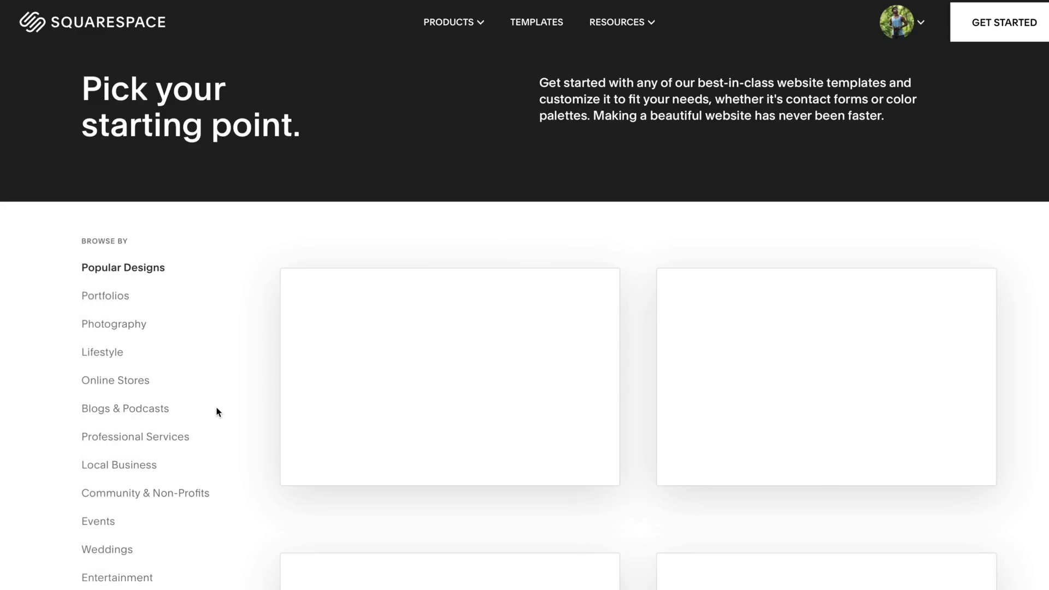
Step: Browse the Portfolios, Photography and Online Stores templates and enter the photography site's name
{"action": "left_click", "coordinate": [119, 298]}
{"action": "left_click", "coordinate": [117, 327]}
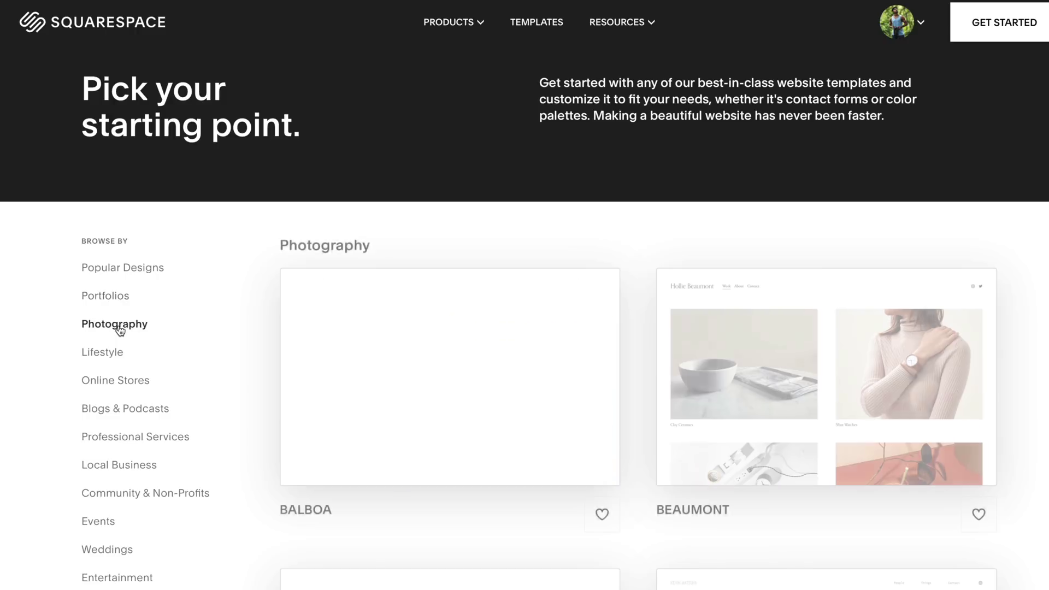
{"action": "left_click", "coordinate": [126, 393]}
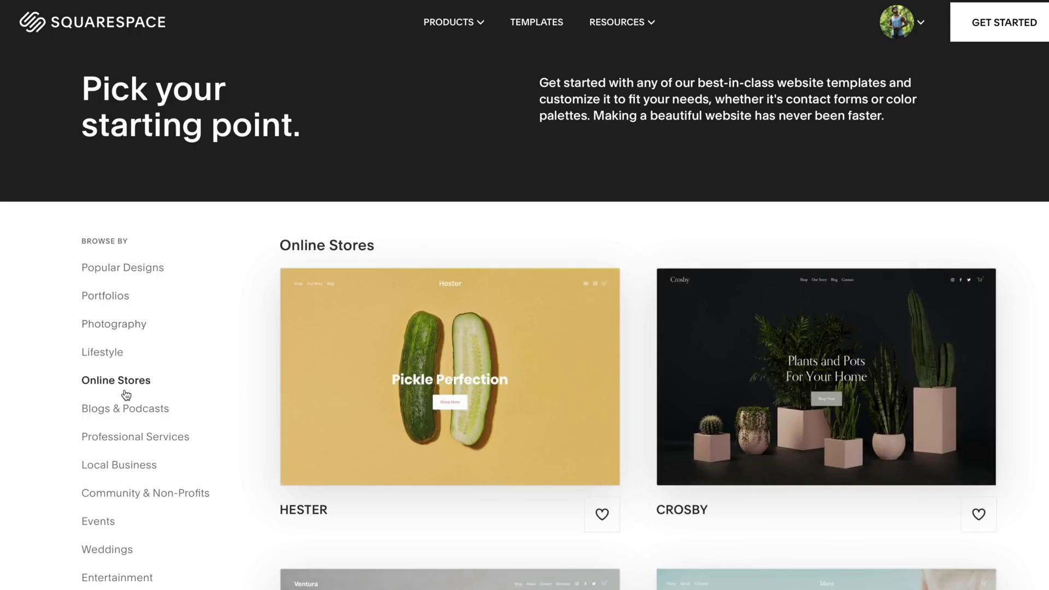
{"action": "left_click", "coordinate": [109, 298]}
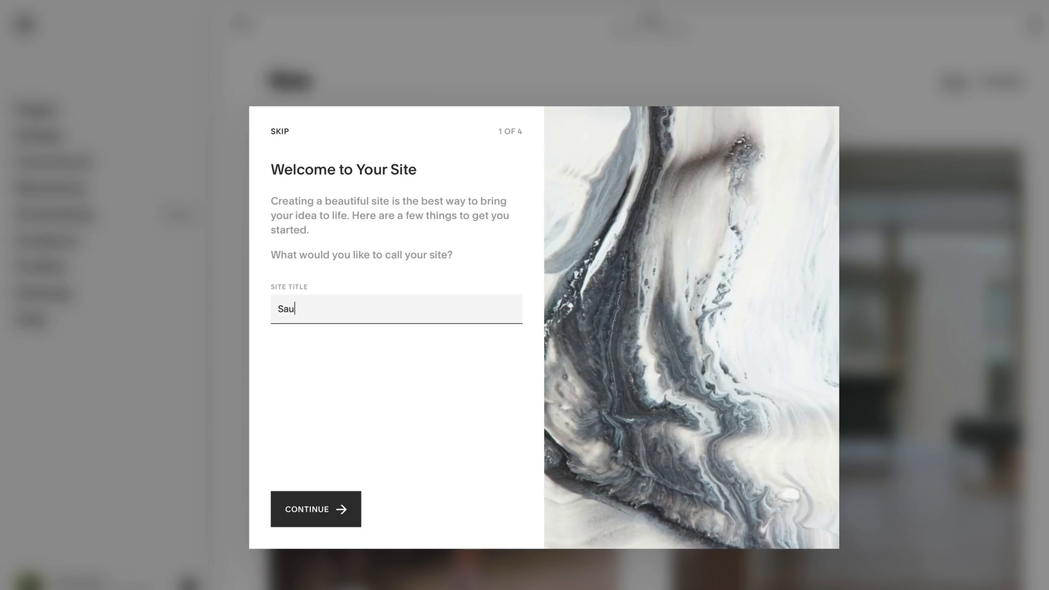
{"action": "type", "text": "rav Sinha Photography"}
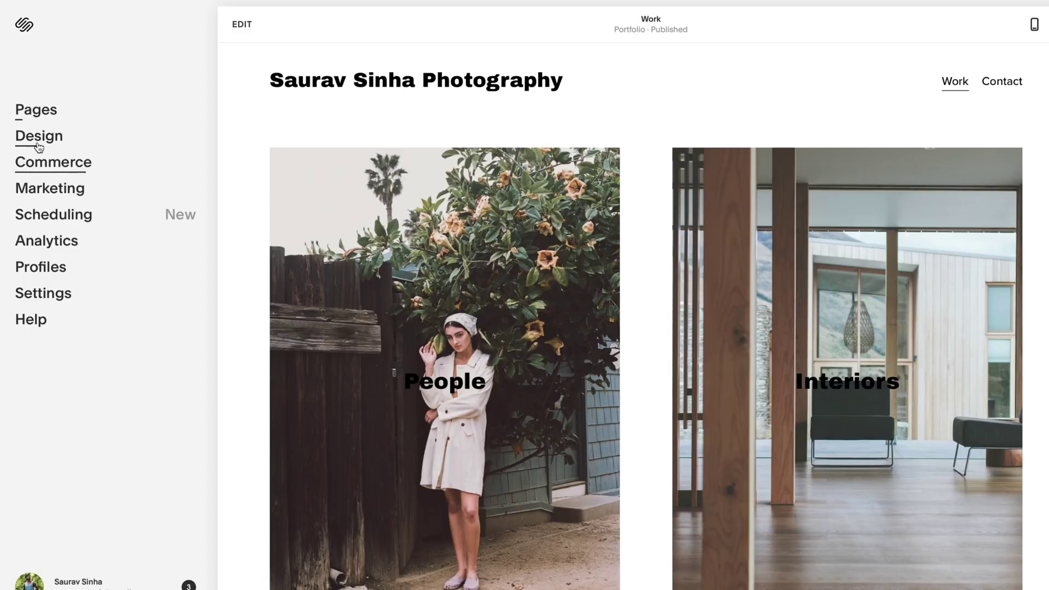
Step: Apply and save the Roc Grotesk font pack in Design > Fonts
{"action": "left_click", "coordinate": [35, 143]}
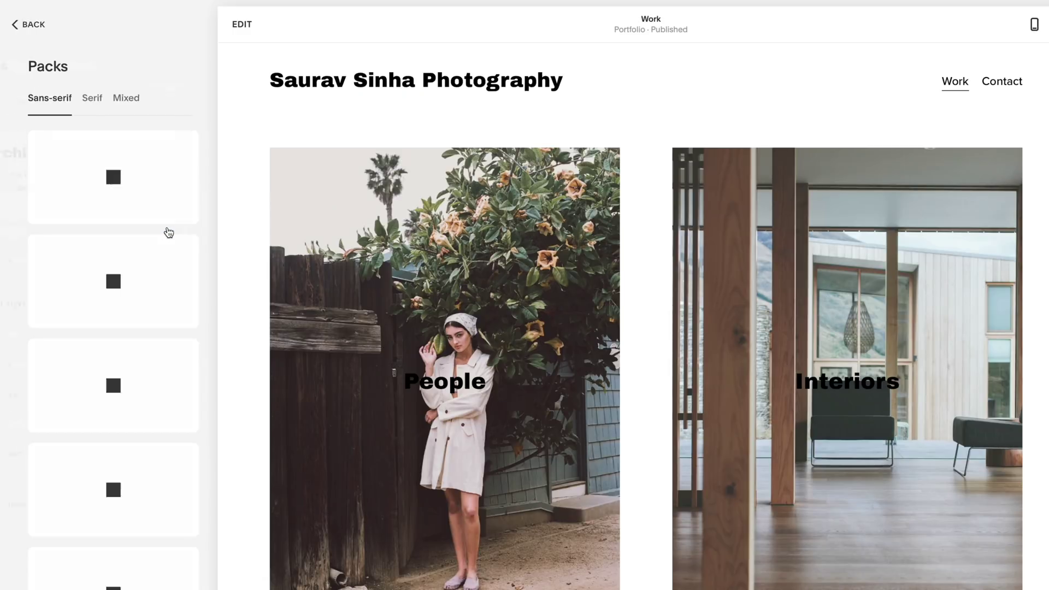
{"action": "left_click", "coordinate": [124, 270]}
{"action": "left_click", "coordinate": [23, 24]}
{"action": "left_click", "coordinate": [27, 25]}
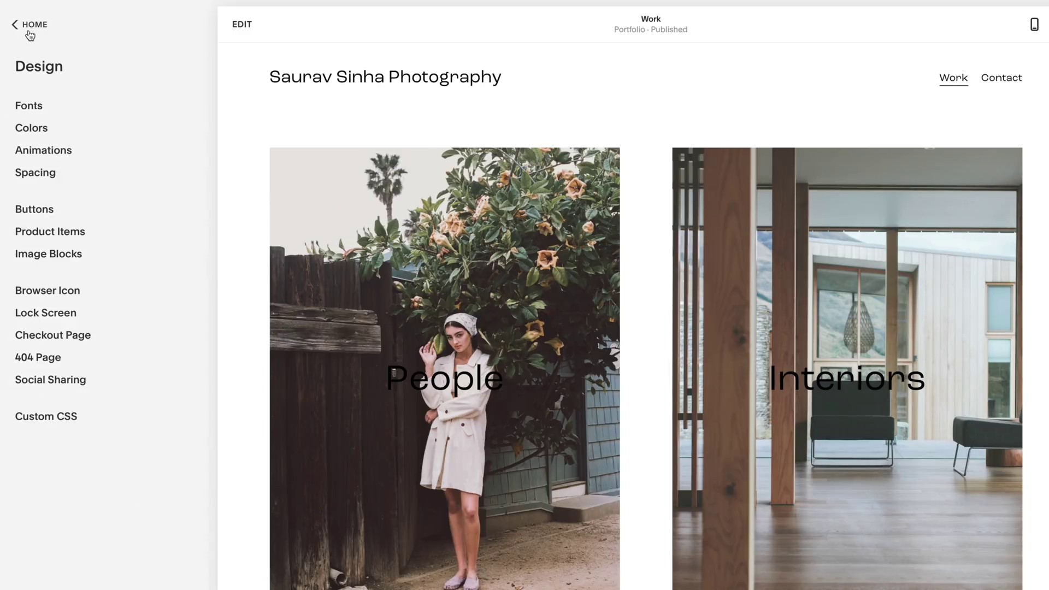
Step: Preview the Fade animation, then set the page animation style to Scale
{"action": "left_click", "coordinate": [33, 151]}
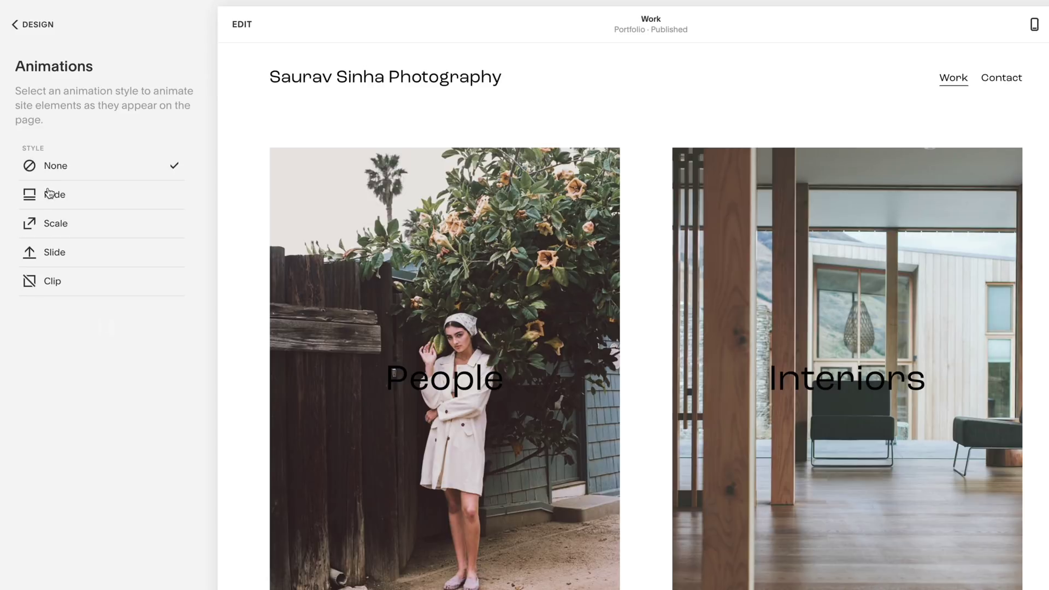
{"action": "left_click", "coordinate": [49, 193]}
{"action": "left_click", "coordinate": [60, 225]}
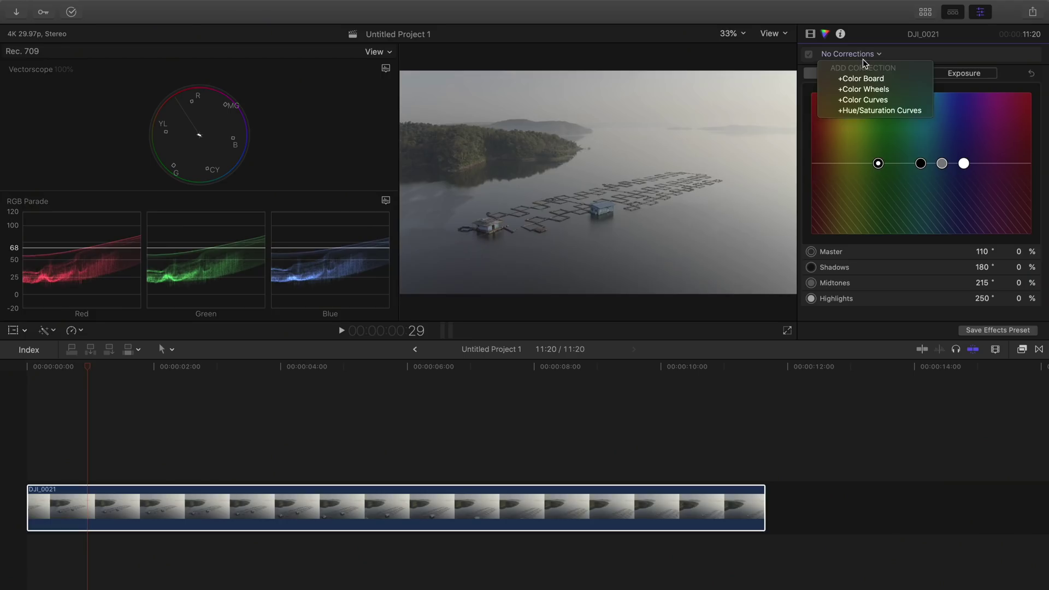
Step: Add Color Wheels to the lake clip and darken shadows while lifting highlights
{"action": "left_click", "coordinate": [865, 90]}
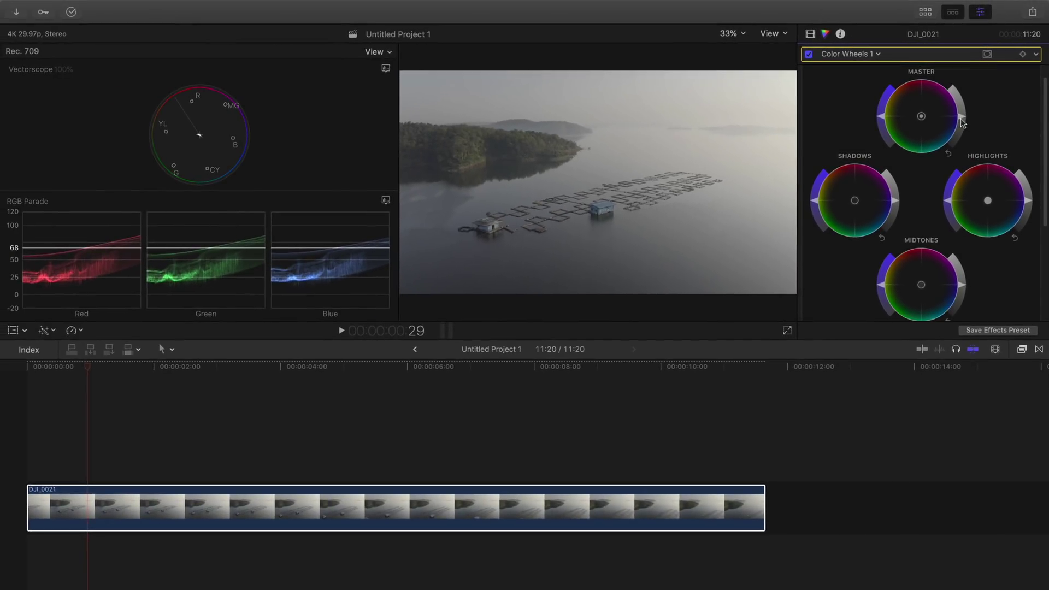
{"action": "left_click_drag", "start_coordinate": [960, 118], "coordinate": [954, 143]}
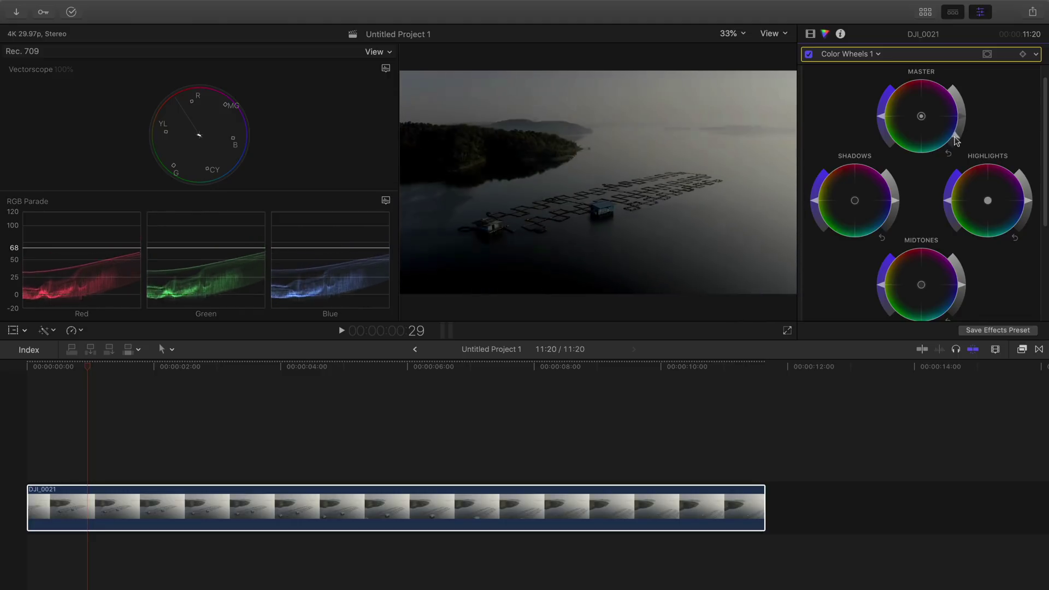
{"action": "left_click_drag", "start_coordinate": [955, 141], "coordinate": [961, 116]}
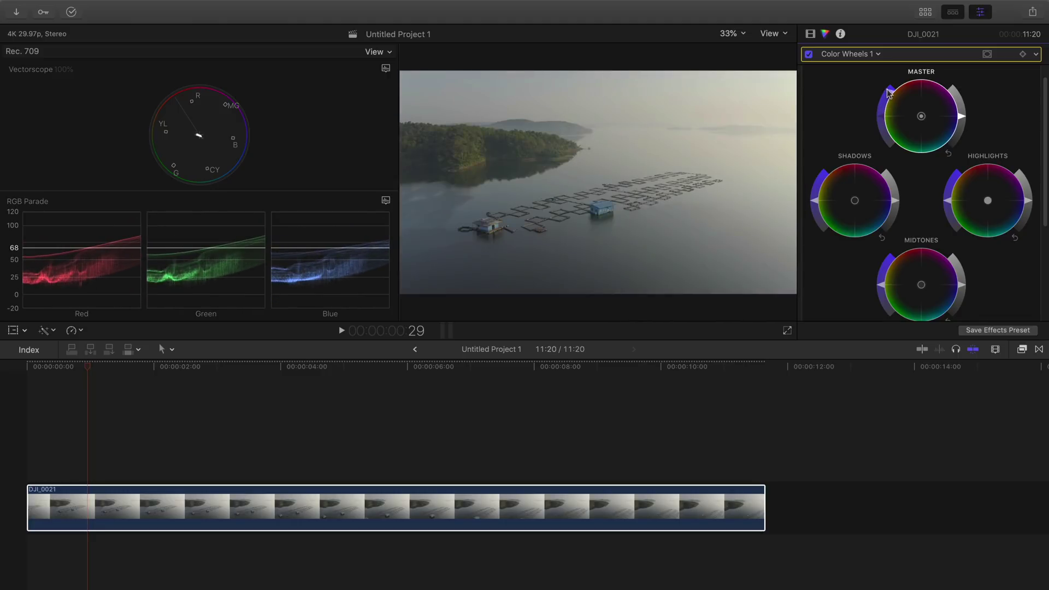
{"action": "mouse_move", "coordinate": [889, 90]}
{"action": "left_mouse_down"}
{"action": "mouse_move", "coordinate": [888, 143]}
{"action": "mouse_move", "coordinate": [882, 116]}
{"action": "left_mouse_up"}
{"action": "left_click_drag", "start_coordinate": [896, 201], "coordinate": [893, 213]}
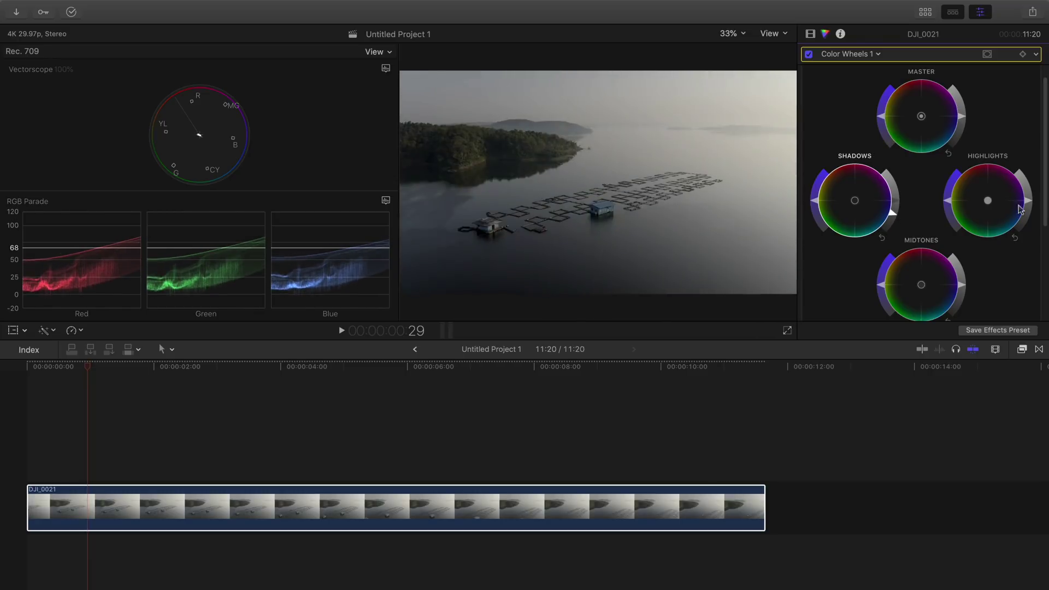
{"action": "left_click_drag", "start_coordinate": [1028, 200], "coordinate": [1027, 189]}
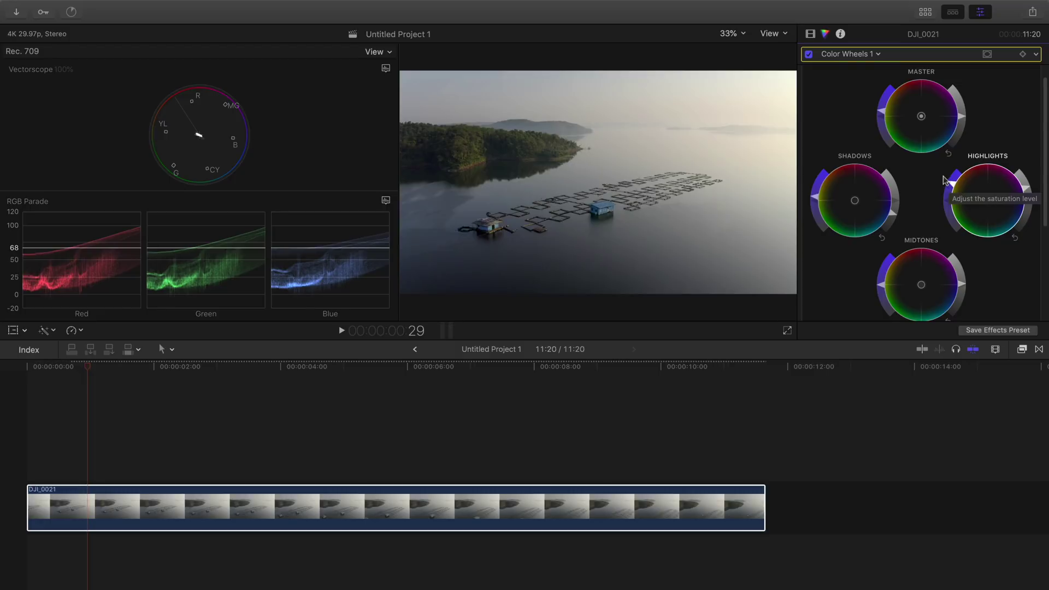
Step: Push the highlights toward yellow and the shadows toward blue, keeping temperature and tint neutral
{"action": "left_click_drag", "start_coordinate": [988, 200], "coordinate": [965, 195]}
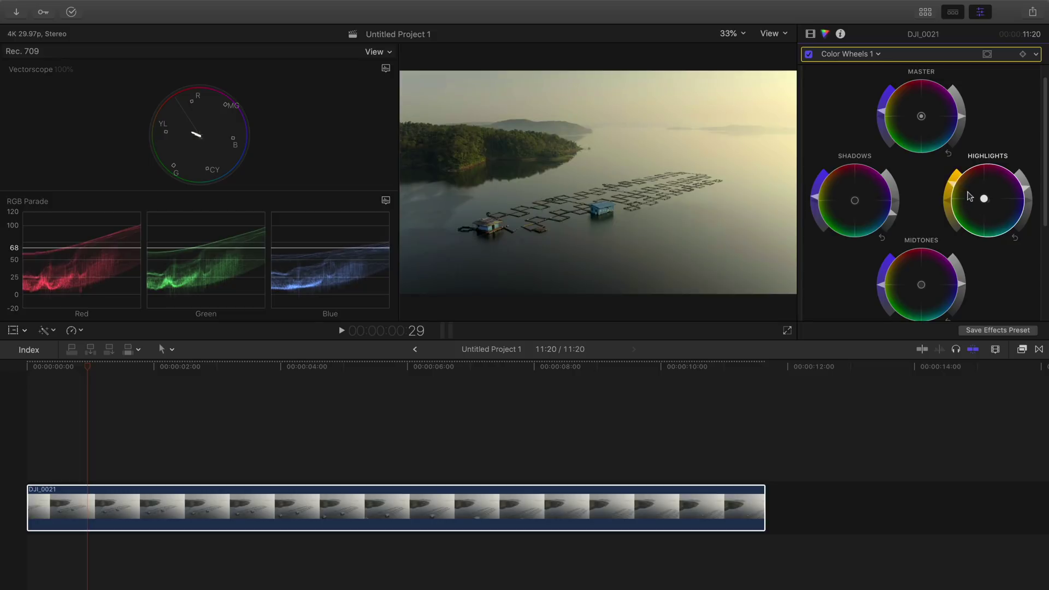
{"action": "mouse_move", "coordinate": [855, 203]}
{"action": "left_mouse_down"}
{"action": "mouse_move", "coordinate": [870, 214]}
{"action": "mouse_move", "coordinate": [861, 207]}
{"action": "left_mouse_up"}
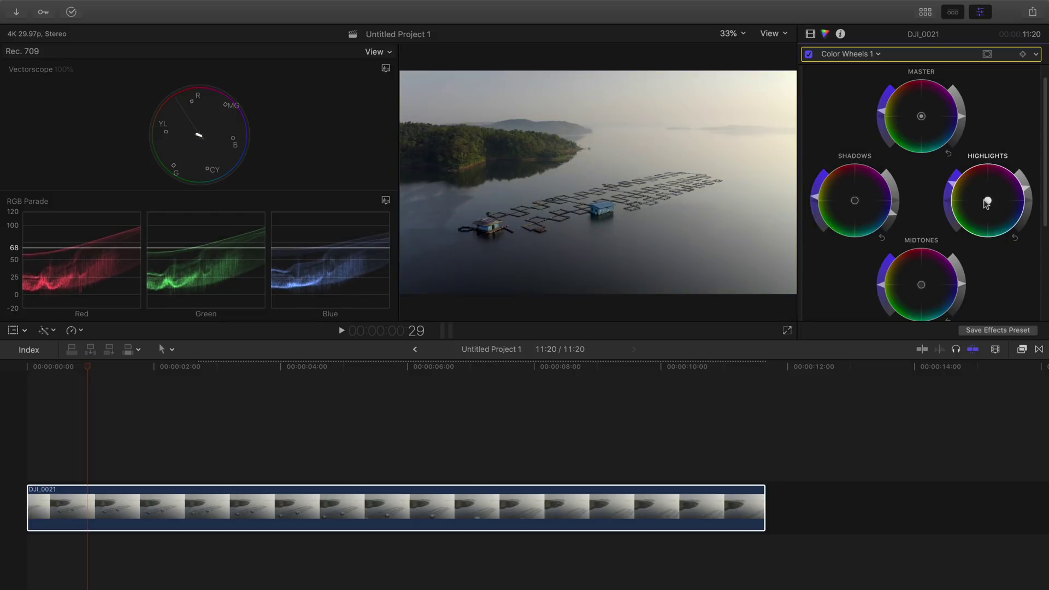
{"action": "scroll", "coordinate": [986, 203], "scroll_direction": "down", "scroll_amount": 4}
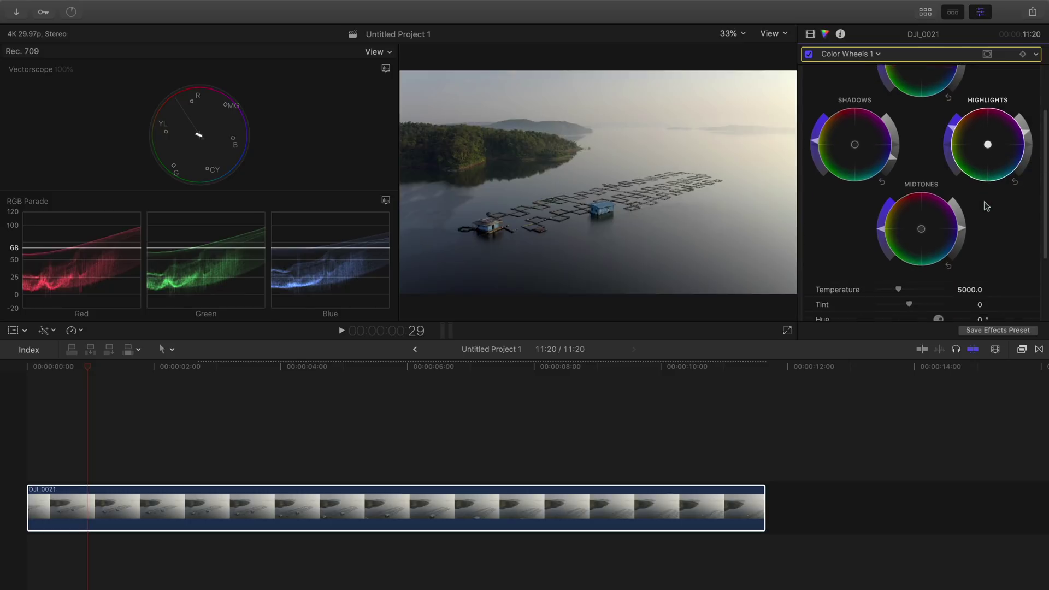
{"action": "mouse_move", "coordinate": [901, 286]}
{"action": "left_mouse_down"}
{"action": "mouse_move", "coordinate": [923, 286]}
{"action": "mouse_move", "coordinate": [888, 285]}
{"action": "mouse_move", "coordinate": [924, 301]}
{"action": "mouse_move", "coordinate": [898, 300]}
{"action": "left_mouse_up"}
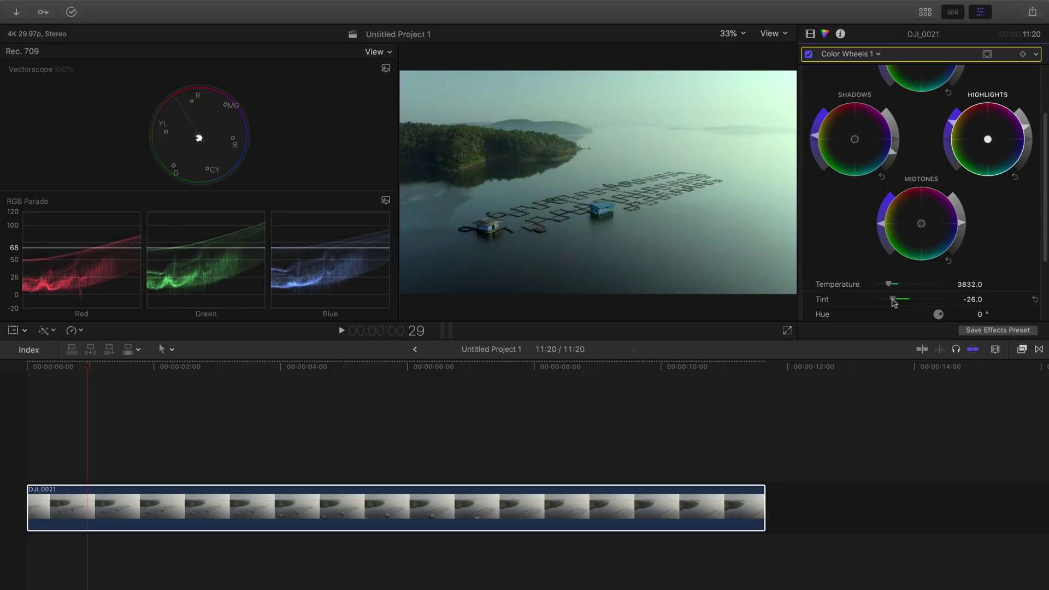
{"action": "left_click", "coordinate": [1034, 298]}
Step: Expand the Master, Shadows and Midtones wheel values for inspection
{"action": "scroll", "coordinate": [1035, 305], "scroll_direction": "down", "scroll_amount": 5}
{"action": "left_click", "coordinate": [1017, 235]}
{"action": "scroll", "coordinate": [1018, 263], "scroll_direction": "down", "scroll_amount": 2}
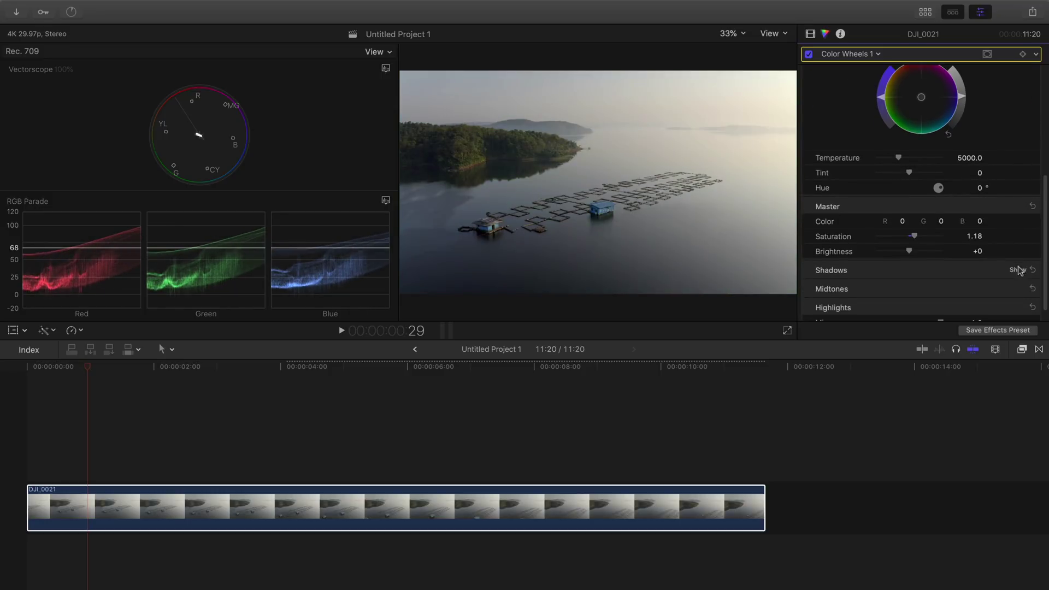
{"action": "left_click", "coordinate": [1019, 270]}
{"action": "scroll", "coordinate": [1017, 273], "scroll_direction": "down", "scroll_amount": 3}
{"action": "left_click", "coordinate": [1017, 277]}
{"action": "scroll", "coordinate": [1016, 274], "scroll_direction": "down", "scroll_amount": 2}
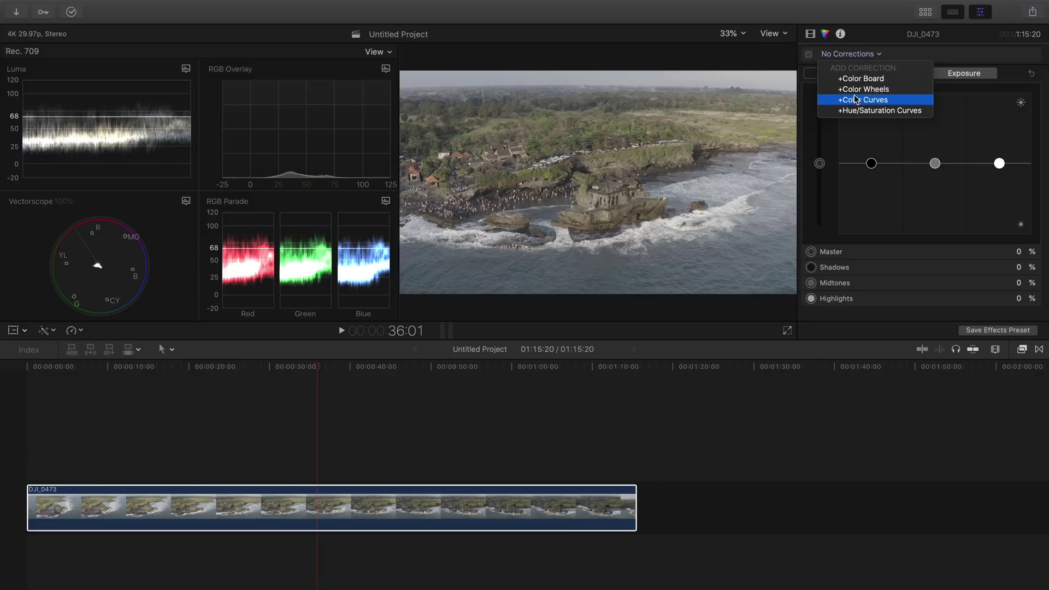
Step: Add Hue/Saturation Curves and test boosting the sea's saturation in HUE vs SAT, then reset it
{"action": "left_click", "coordinate": [855, 111]}
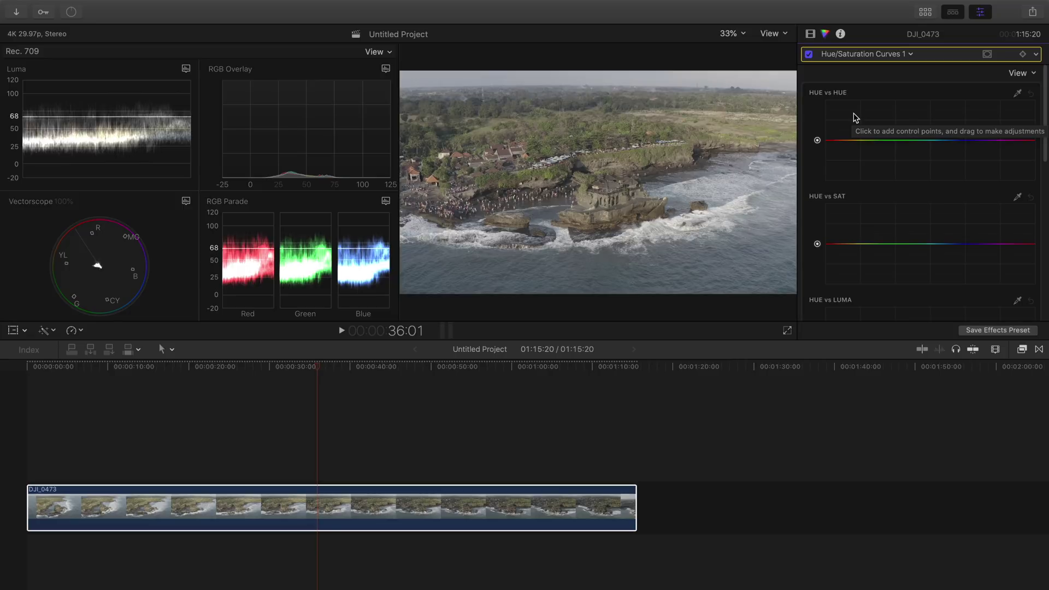
{"action": "left_click", "coordinate": [1017, 196]}
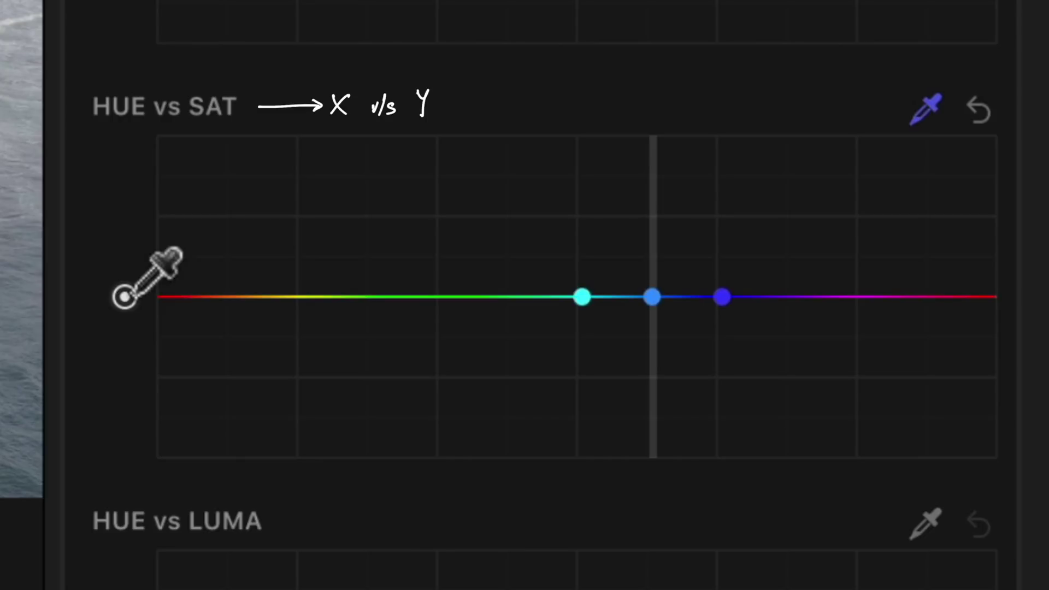
{"action": "left_click_drag", "start_coordinate": [651, 296], "coordinate": [644, 573]}
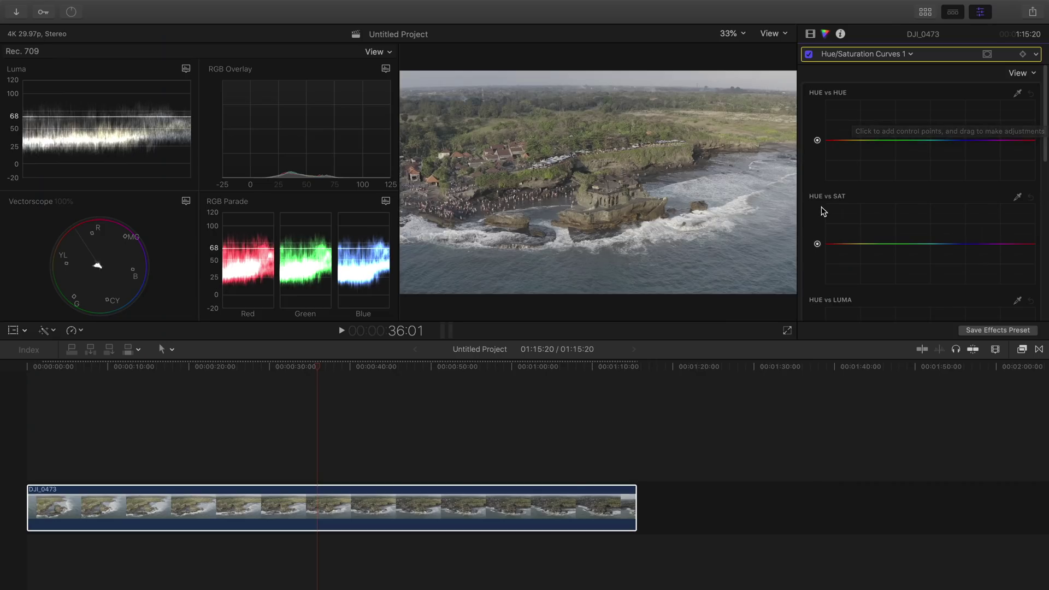
{"action": "left_click", "coordinate": [1018, 198]}
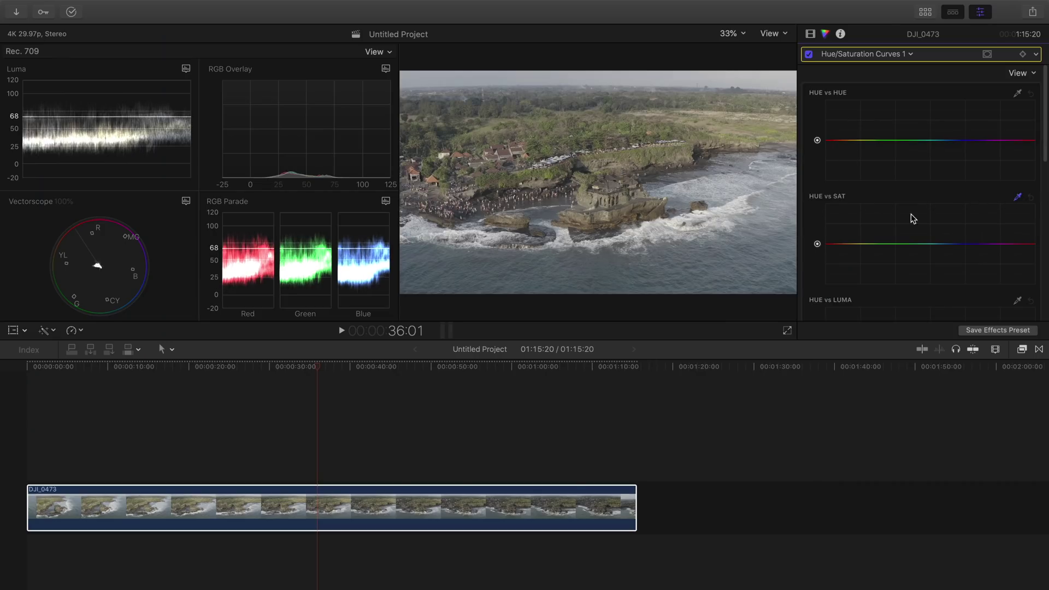
{"action": "left_click", "coordinate": [718, 259]}
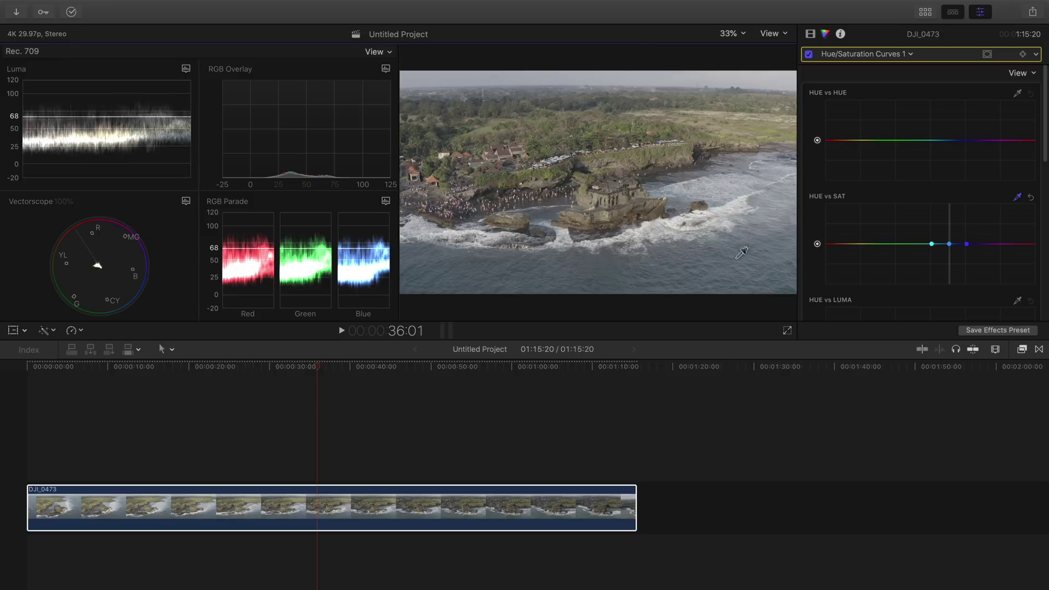
{"action": "left_click_drag", "start_coordinate": [949, 243], "coordinate": [948, 318]}
{"action": "left_click", "coordinate": [1031, 196]}
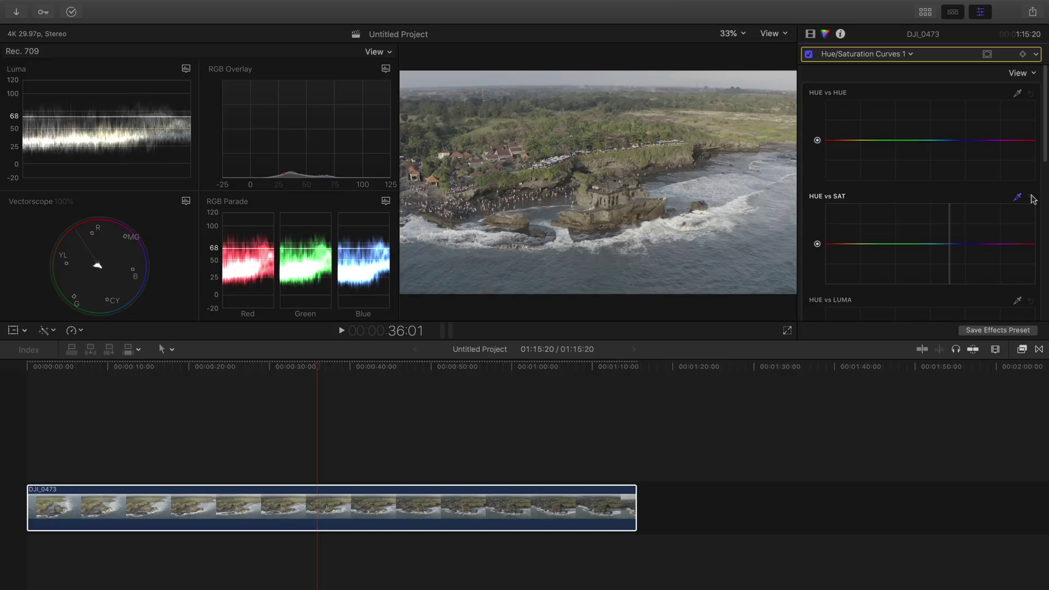
Step: Sample the water to darken it in HUE vs LUMA and shift its hue in HUE vs HUE
{"action": "scroll", "coordinate": [998, 274], "scroll_direction": "down", "scroll_amount": 5}
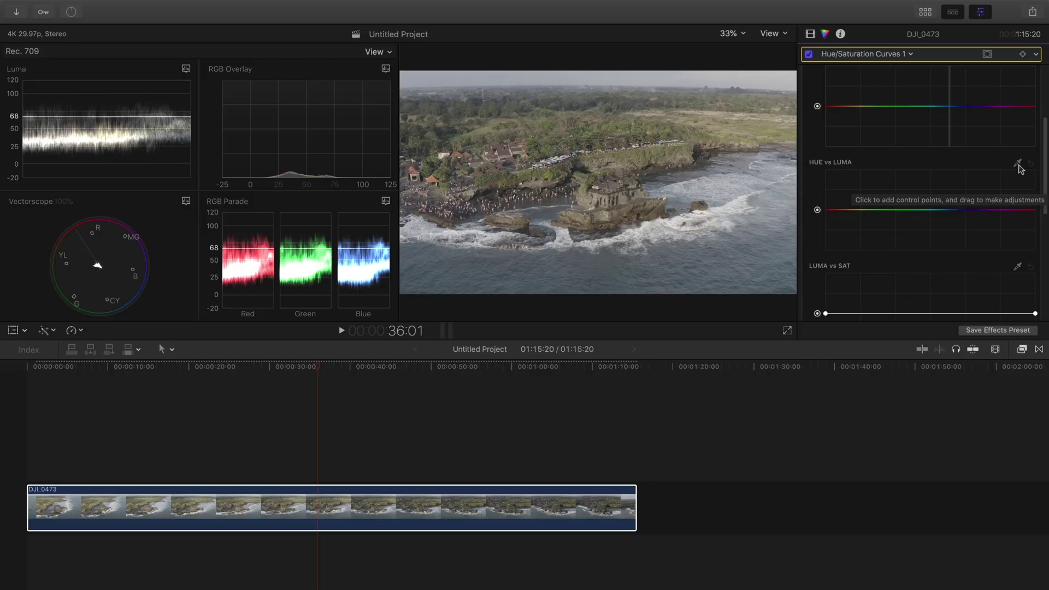
{"action": "left_click", "coordinate": [1018, 164]}
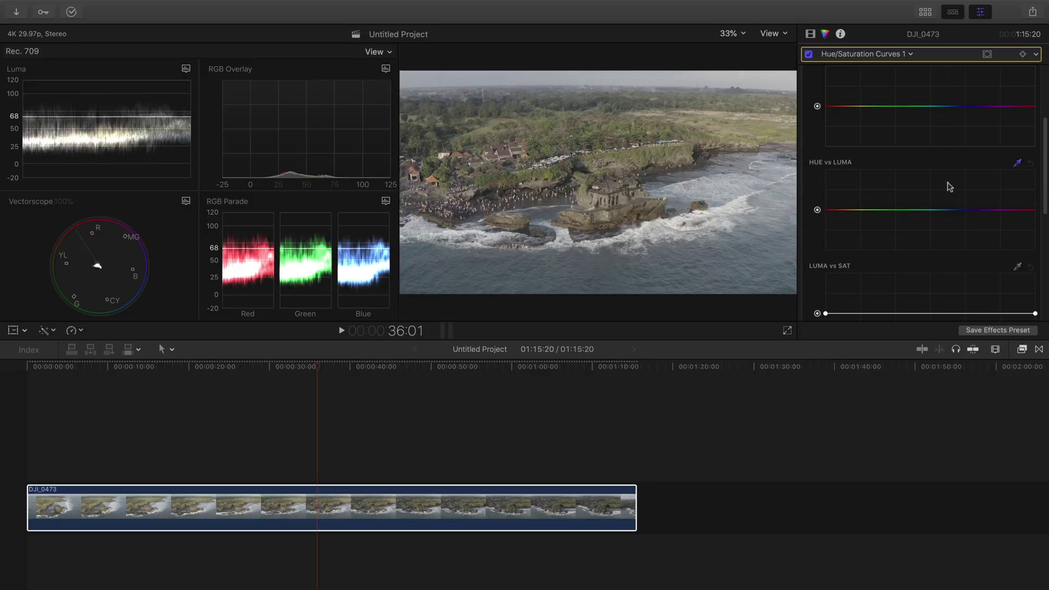
{"action": "left_click", "coordinate": [703, 251]}
{"action": "mouse_move", "coordinate": [949, 210]}
{"action": "left_mouse_down"}
{"action": "mouse_move", "coordinate": [951, 229]}
{"action": "mouse_move", "coordinate": [950, 183]}
{"action": "mouse_move", "coordinate": [952, 225]}
{"action": "left_mouse_up"}
{"action": "scroll", "coordinate": [951, 225], "scroll_direction": "up", "scroll_amount": 5}
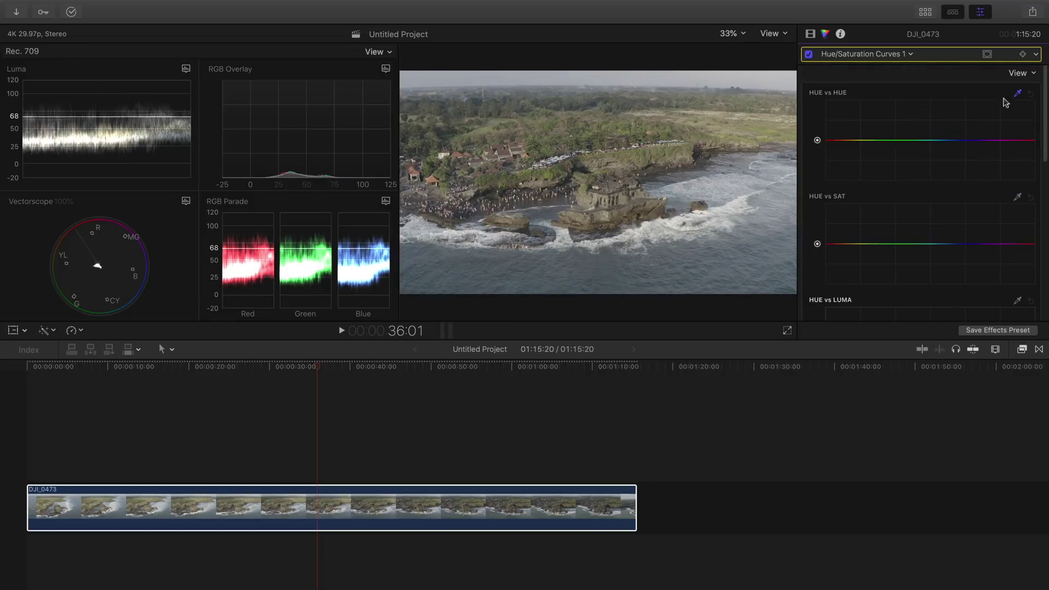
{"action": "left_click", "coordinate": [1016, 93]}
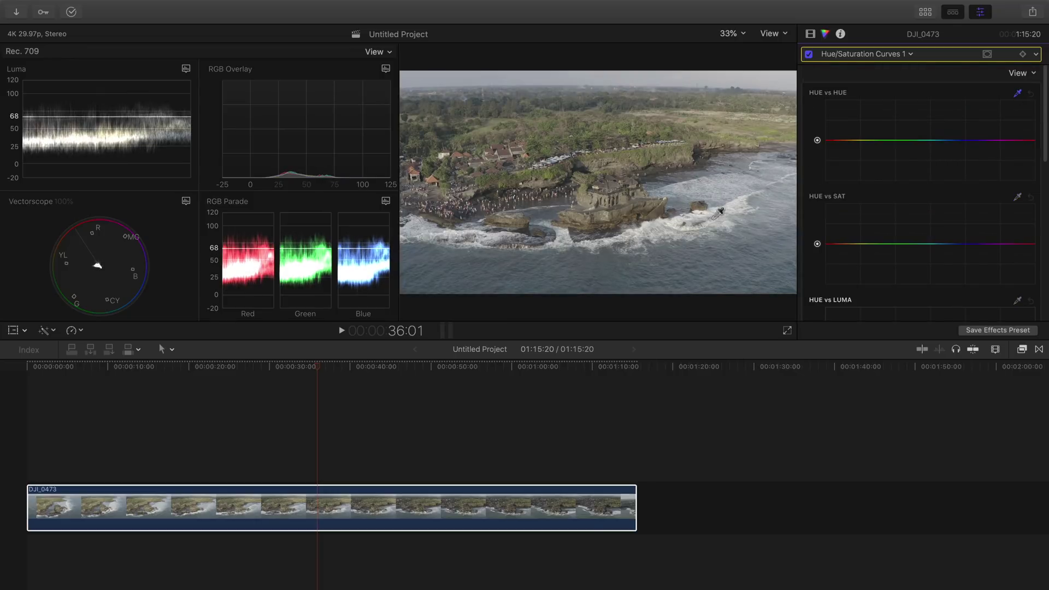
{"action": "left_click", "coordinate": [709, 251]}
{"action": "left_click_drag", "start_coordinate": [952, 141], "coordinate": [930, 135]}
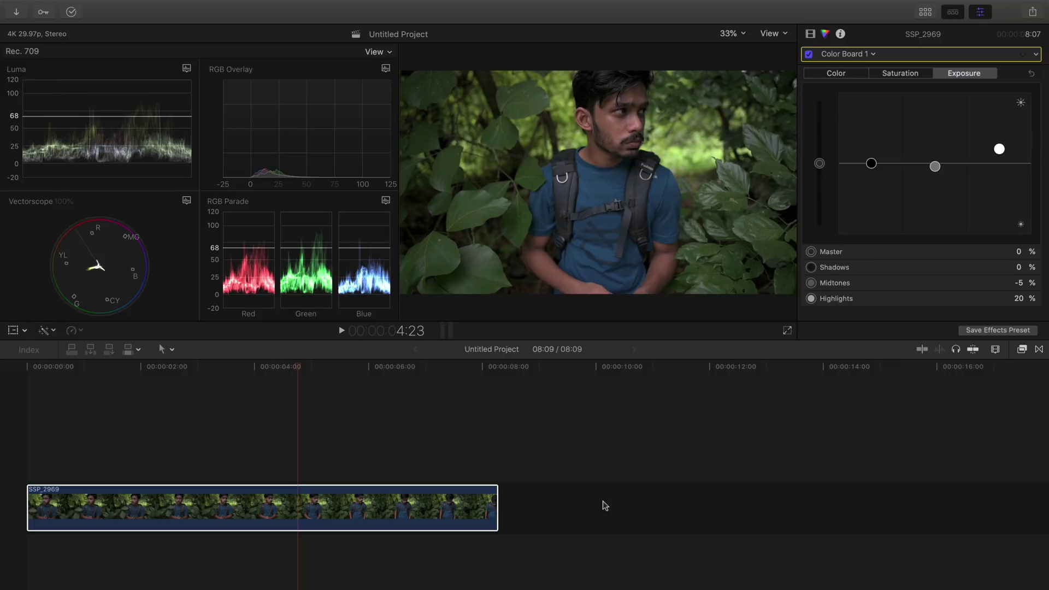
Step: Add a Color Board 2, a Color Curves 1 and a Color Curves 2 correction to SSP_2969
{"action": "left_click", "coordinate": [842, 58]}
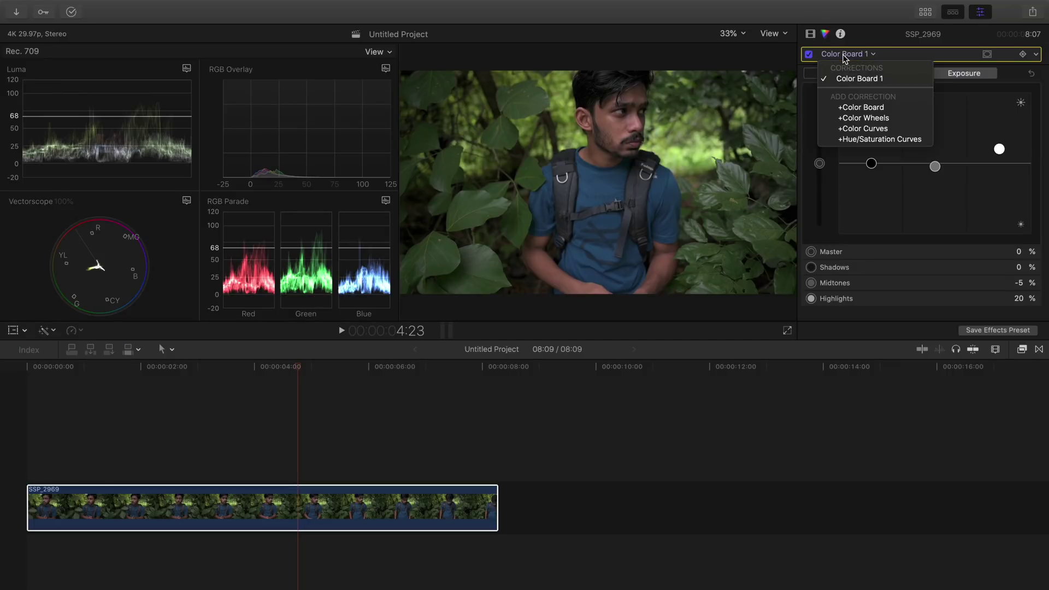
{"action": "left_click", "coordinate": [846, 58]}
{"action": "left_click", "coordinate": [844, 57]}
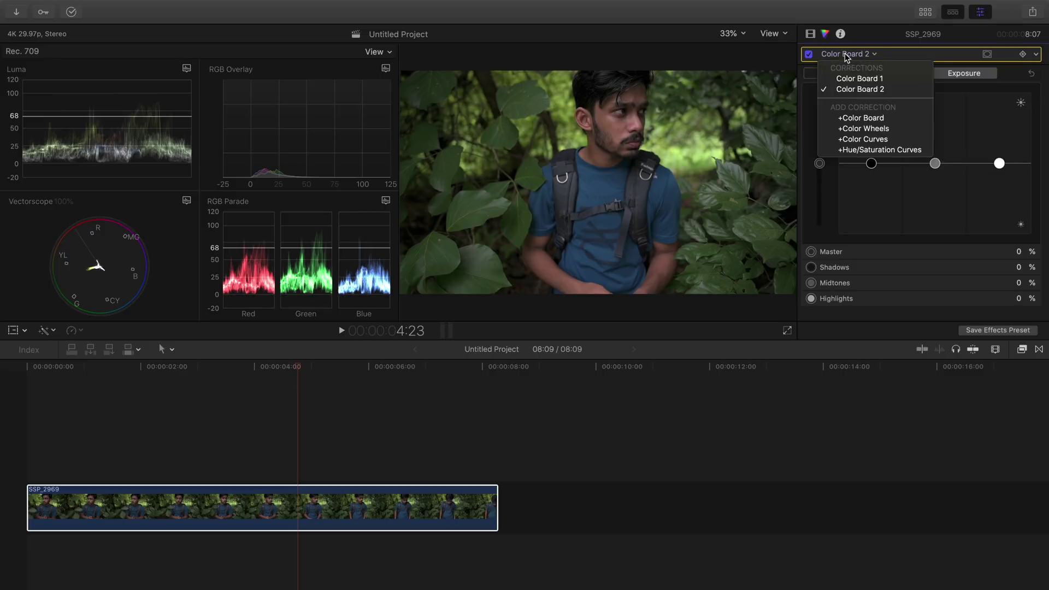
{"action": "left_click", "coordinate": [854, 89]}
{"action": "left_click", "coordinate": [849, 59]}
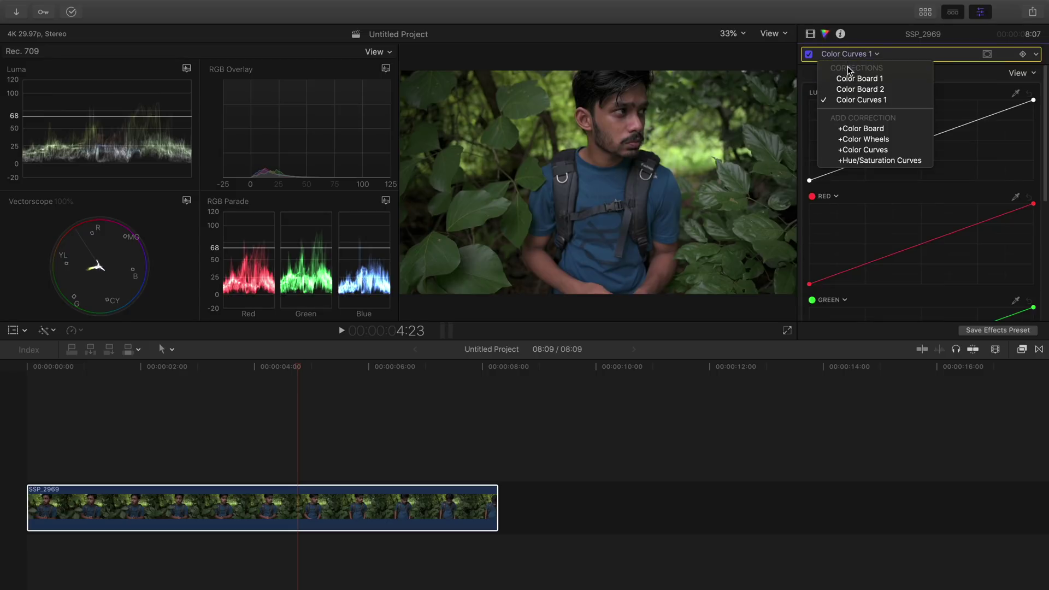
{"action": "left_click", "coordinate": [858, 156]}
{"action": "left_click", "coordinate": [850, 55]}
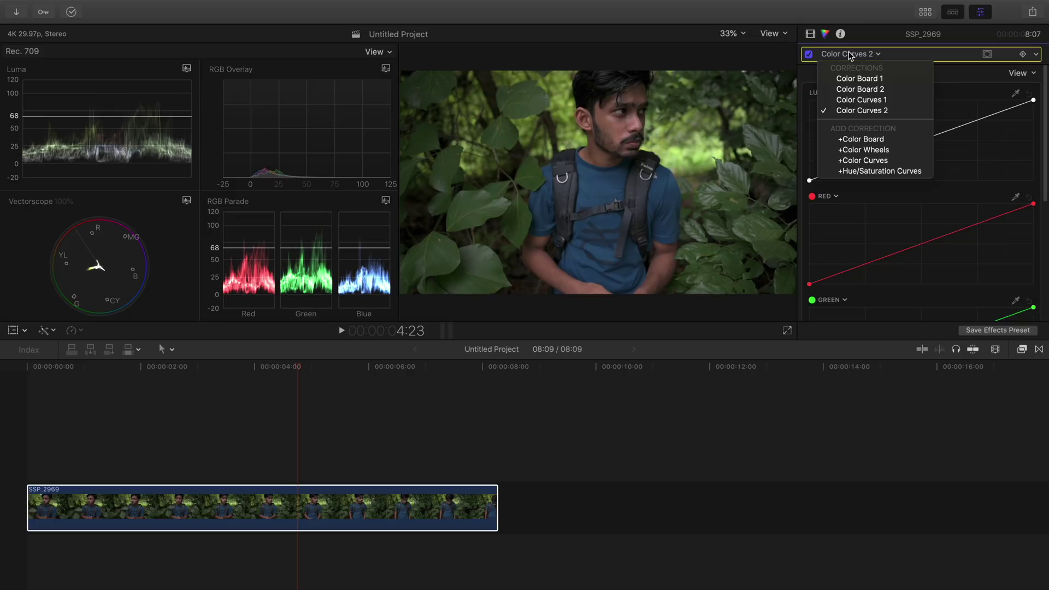
Step: Switch to Color Board 2 and bring up its Add Shape/Color Mask menu
{"action": "left_click", "coordinate": [849, 92]}
{"action": "key", "text": "super+6"}
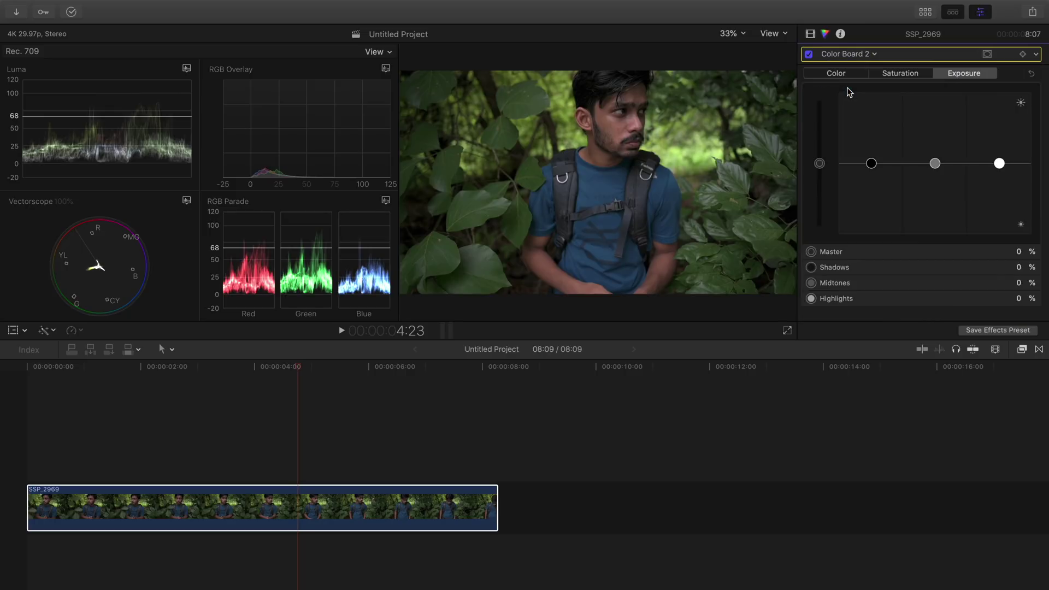
{"action": "left_click", "coordinate": [987, 55]}
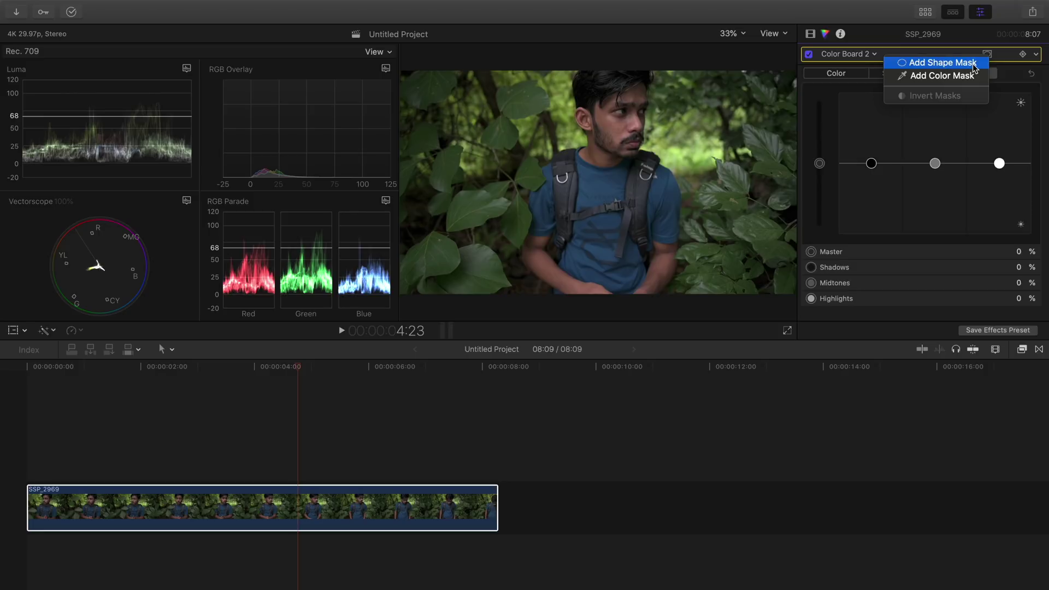
Step: Add an oval shape mask narrowed around the man's face and raise its highlights exposure
{"action": "left_click", "coordinate": [973, 65]}
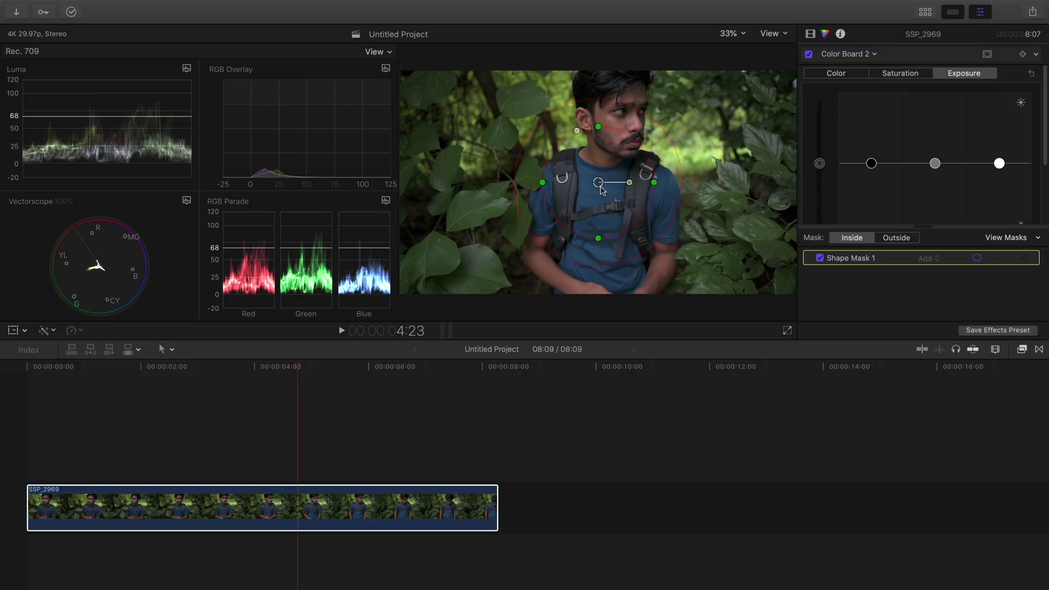
{"action": "left_click_drag", "start_coordinate": [617, 150], "coordinate": [629, 120]}
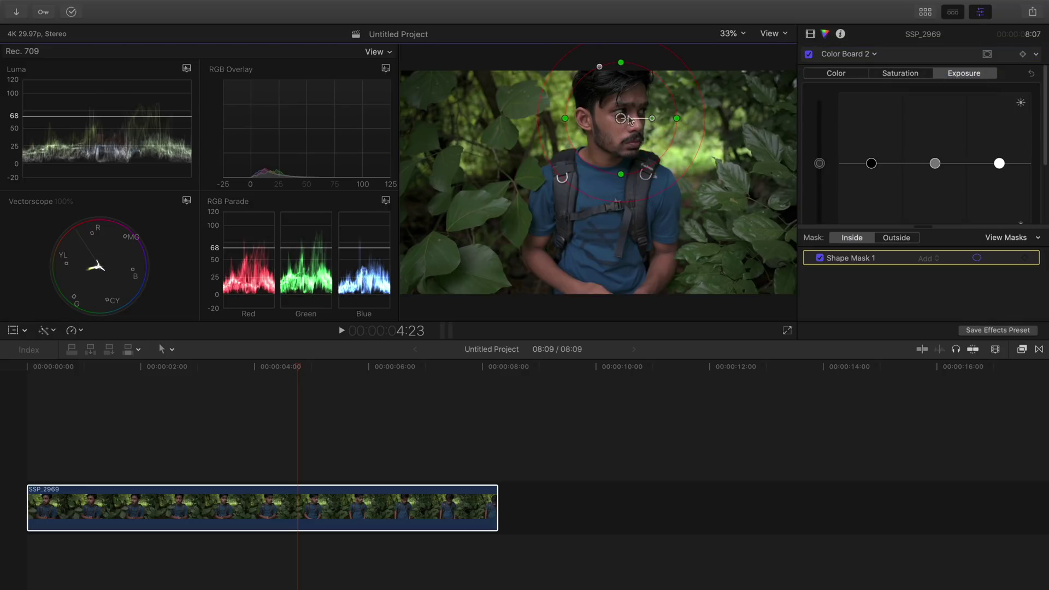
{"action": "left_click_drag", "start_coordinate": [677, 118], "coordinate": [676, 157]}
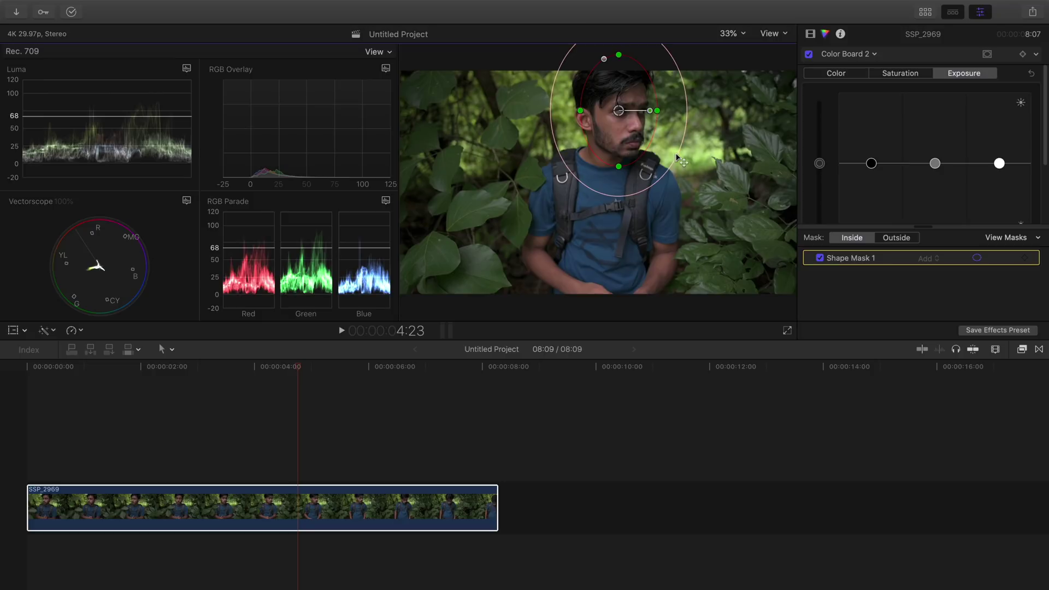
{"action": "left_click", "coordinate": [1008, 239]}
{"action": "left_click", "coordinate": [1001, 240]}
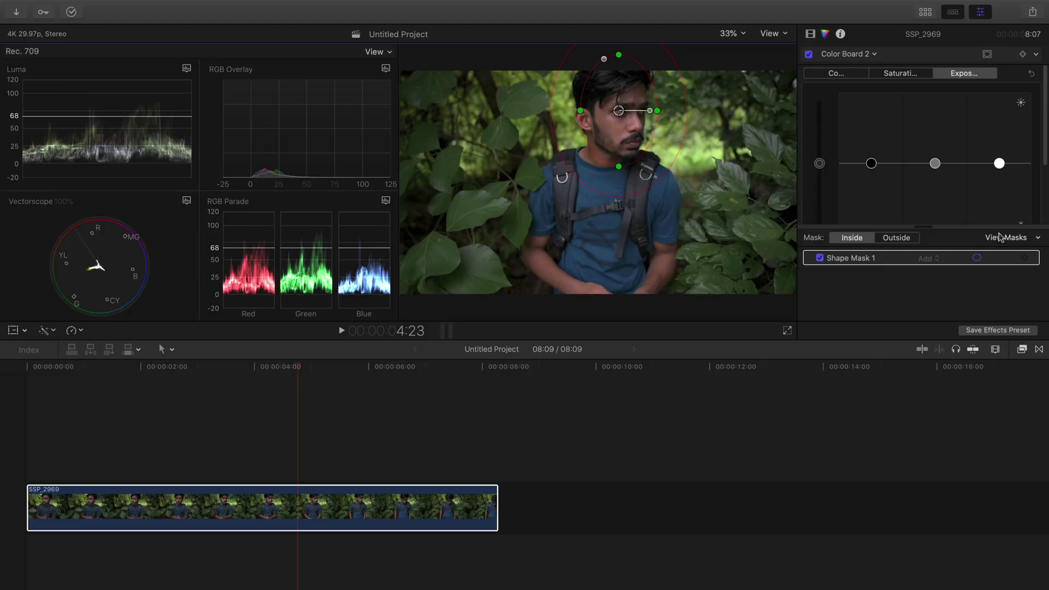
{"action": "left_click_drag", "start_coordinate": [1001, 168], "coordinate": [1000, 158]}
{"action": "scroll", "coordinate": [997, 181], "scroll_direction": "down", "scroll_amount": 2}
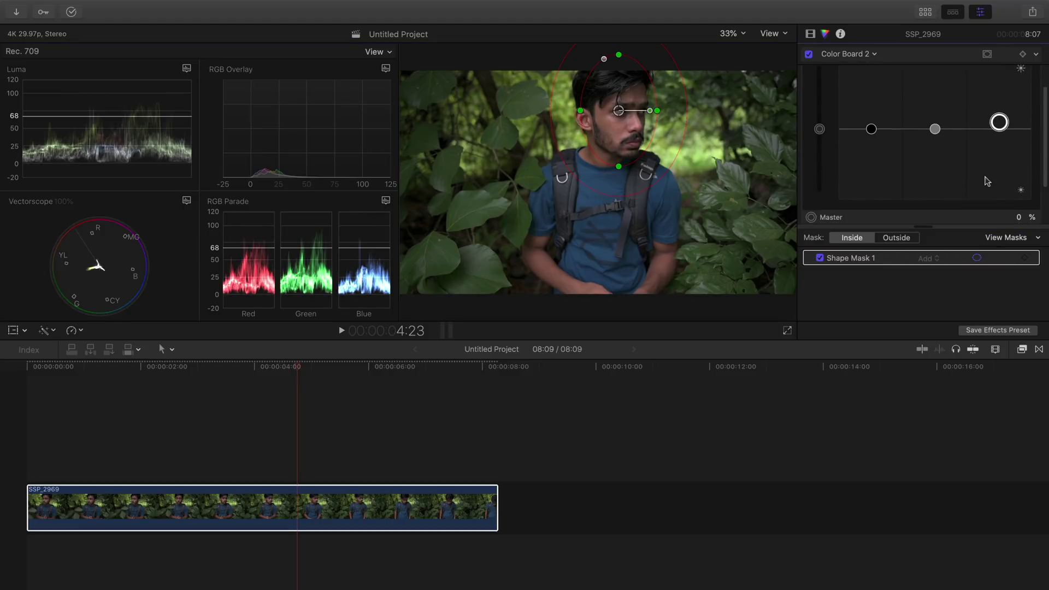
Step: Keyframe the mask position so the oval follows the man's face through the clip
{"action": "left_click_drag", "start_coordinate": [295, 370], "coordinate": [12, 387]}
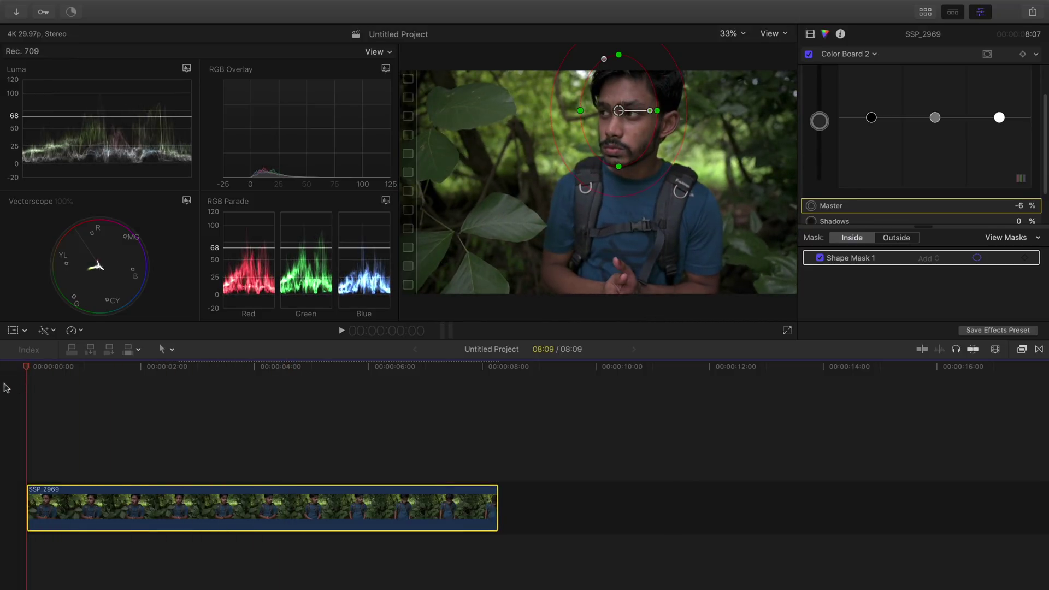
{"action": "scroll", "coordinate": [978, 198], "scroll_direction": "down", "scroll_amount": 2}
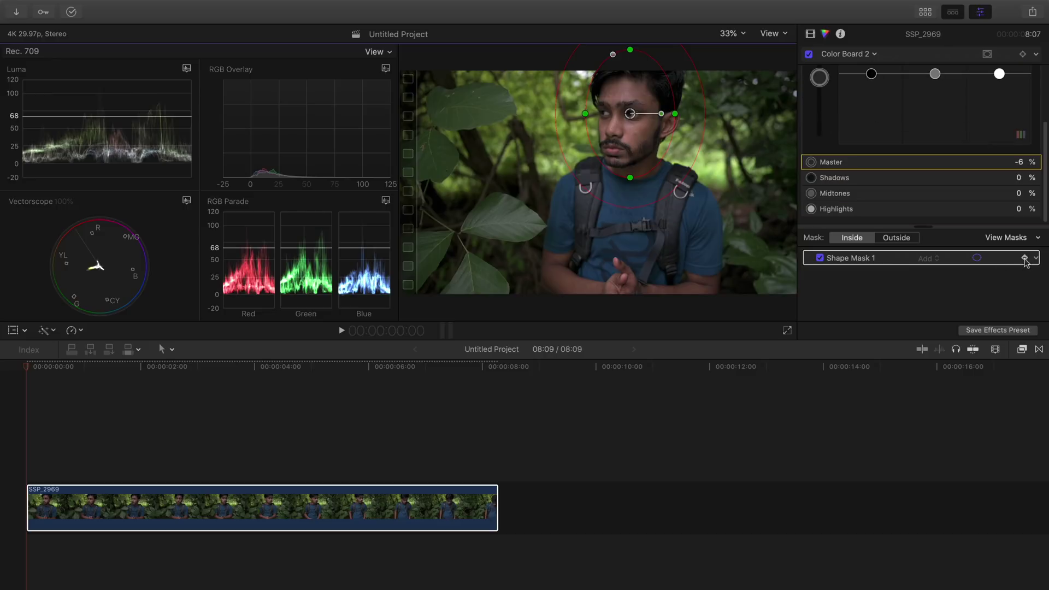
{"action": "left_click", "coordinate": [111, 372]}
{"action": "left_click_drag", "start_coordinate": [121, 376], "coordinate": [303, 371]}
{"action": "left_click_drag", "start_coordinate": [640, 113], "coordinate": [625, 111]}
{"action": "mouse_move", "coordinate": [303, 374]}
{"action": "left_mouse_down"}
{"action": "mouse_move", "coordinate": [494, 374]}
{"action": "mouse_move", "coordinate": [317, 374]}
{"action": "left_mouse_up"}
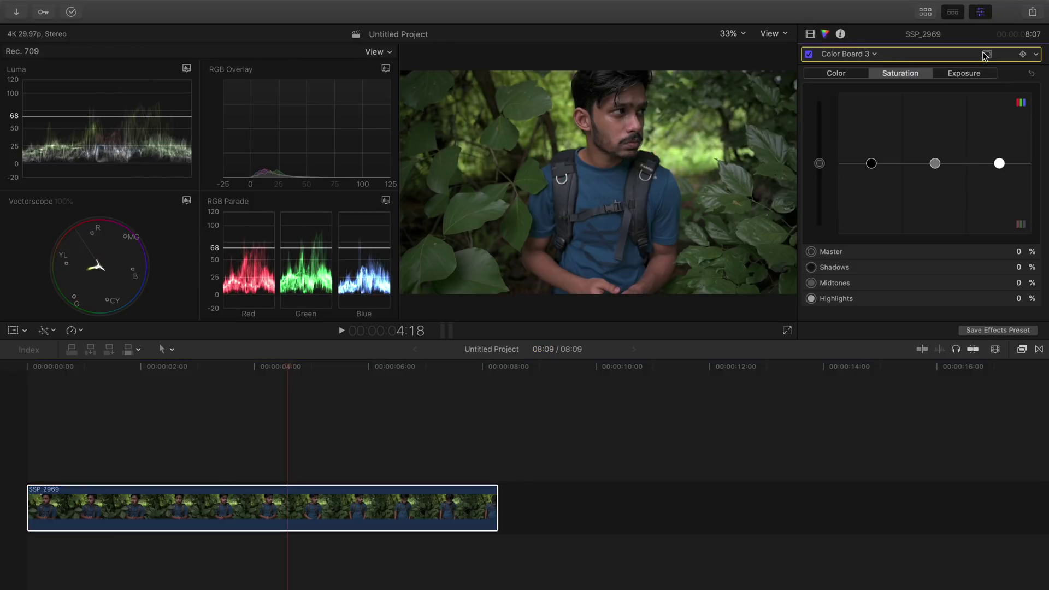
Step: Add a Color Board 3 colour mask sampling the green leaves, with increased softness and narrowed hue
{"action": "left_click", "coordinate": [987, 53]}
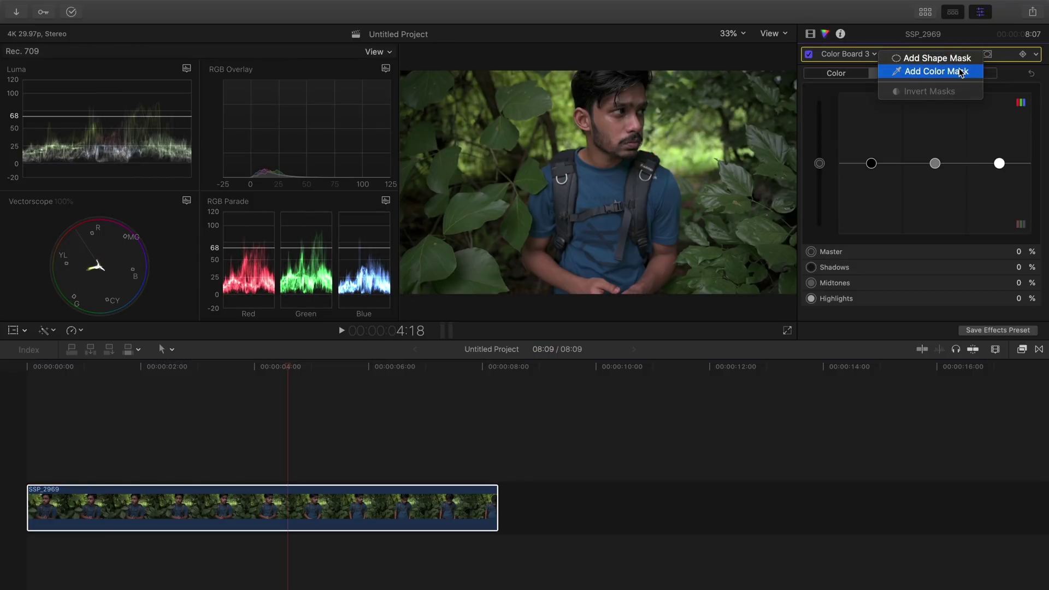
{"action": "left_click", "coordinate": [961, 72]}
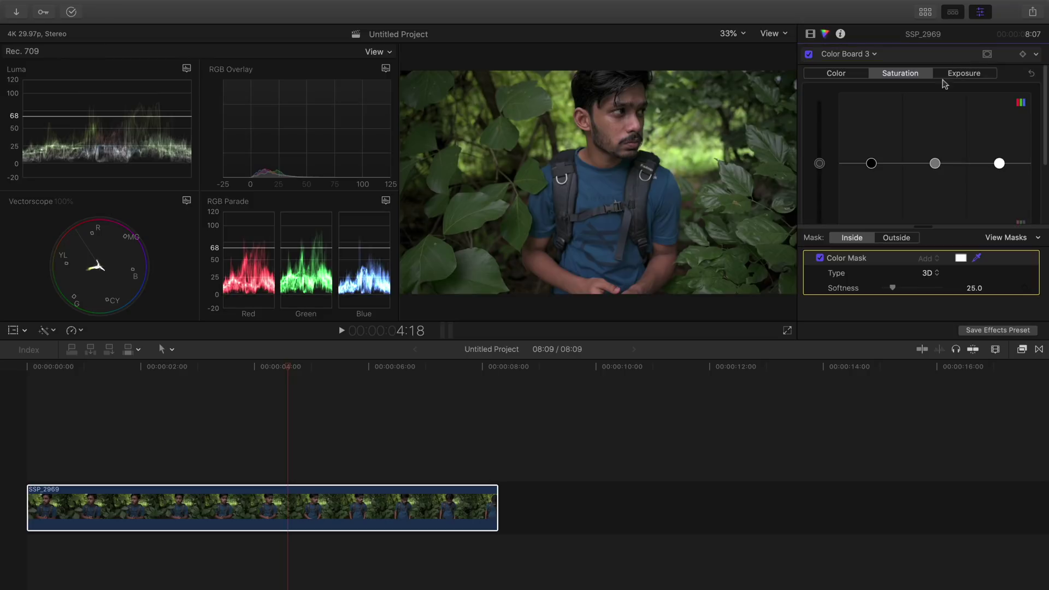
{"action": "left_click_drag", "start_coordinate": [469, 204], "coordinate": [483, 200]}
{"action": "left_click_drag", "start_coordinate": [731, 167], "coordinate": [737, 168]}
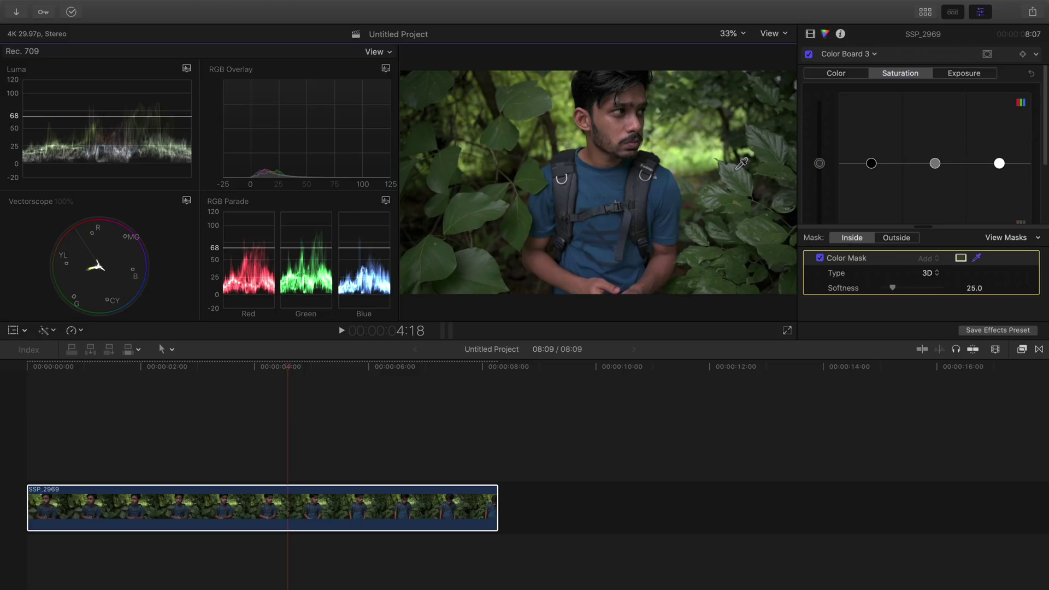
{"action": "left_click_drag", "start_coordinate": [609, 130], "coordinate": [629, 137]}
{"action": "left_click_drag", "start_coordinate": [892, 288], "coordinate": [907, 288]}
{"action": "left_click", "coordinate": [1006, 238]}
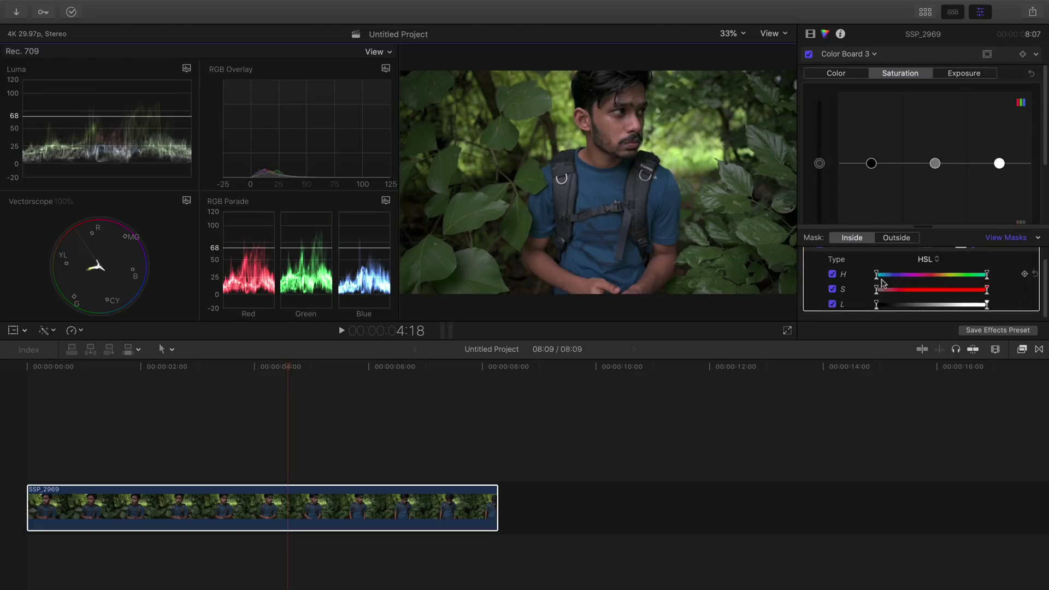
{"action": "mouse_move", "coordinate": [876, 274]}
{"action": "left_mouse_down"}
{"action": "mouse_move", "coordinate": [919, 274]}
{"action": "mouse_move", "coordinate": [877, 275]}
{"action": "left_mouse_up"}
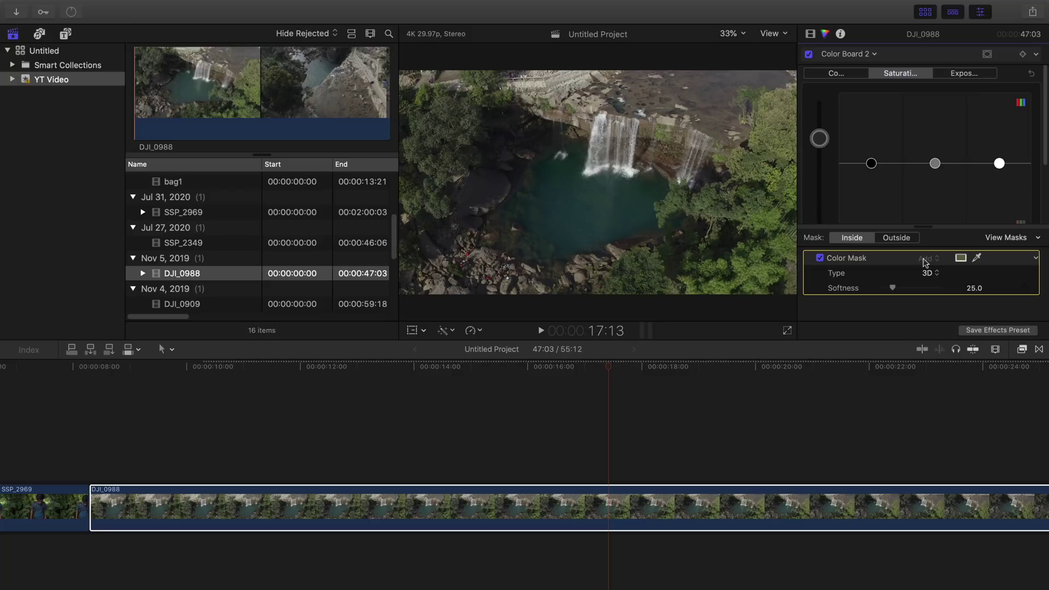
Step: Add a shape mask on DJI_0988's Color Board 2, moved right over the trees and stretched taller
{"action": "left_click", "coordinate": [986, 53]}
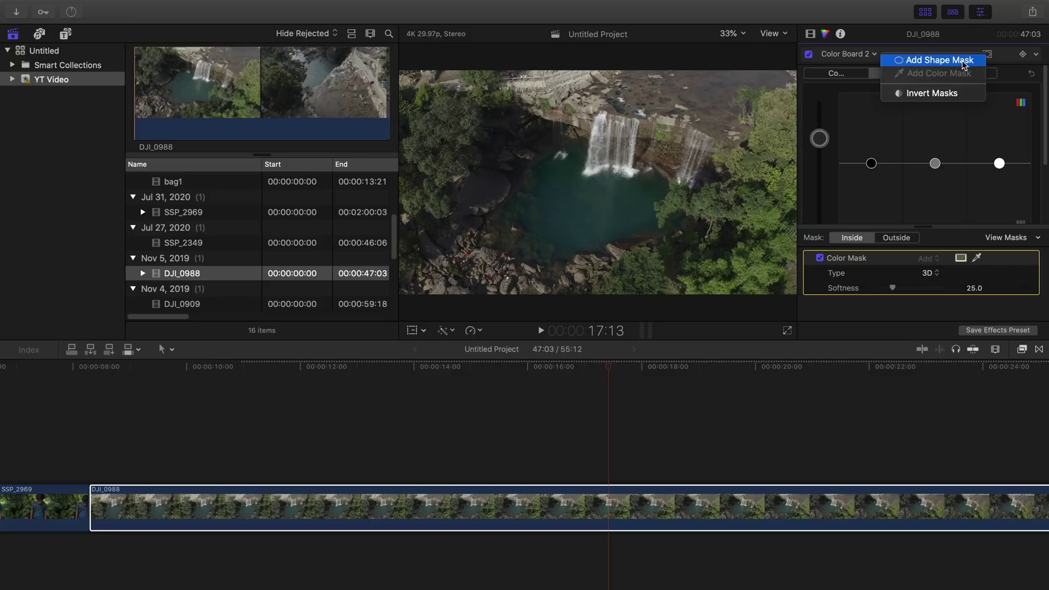
{"action": "left_click", "coordinate": [986, 53]}
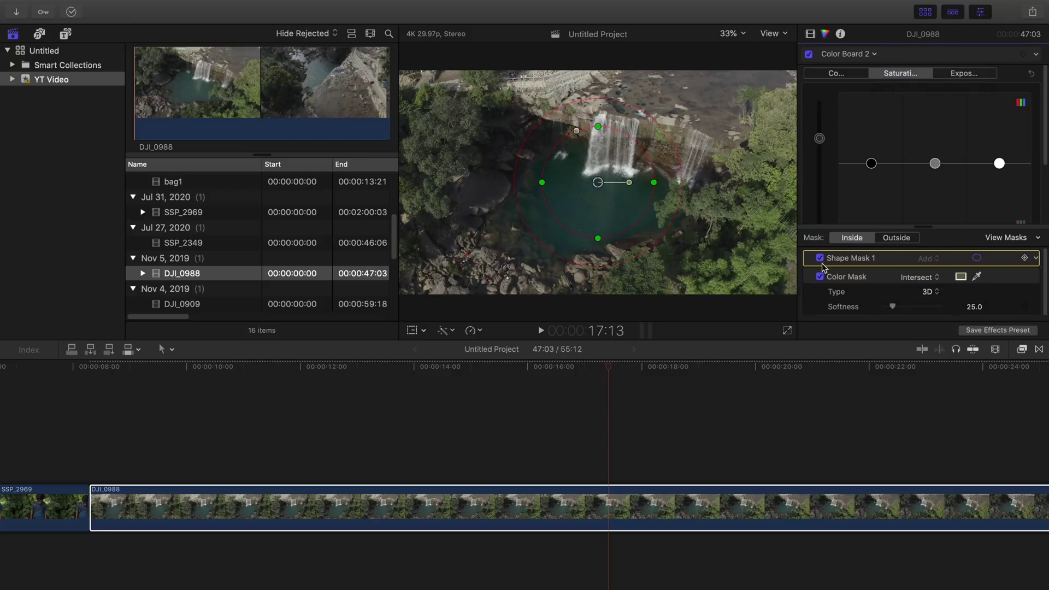
{"action": "left_click_drag", "start_coordinate": [605, 185], "coordinate": [805, 159]}
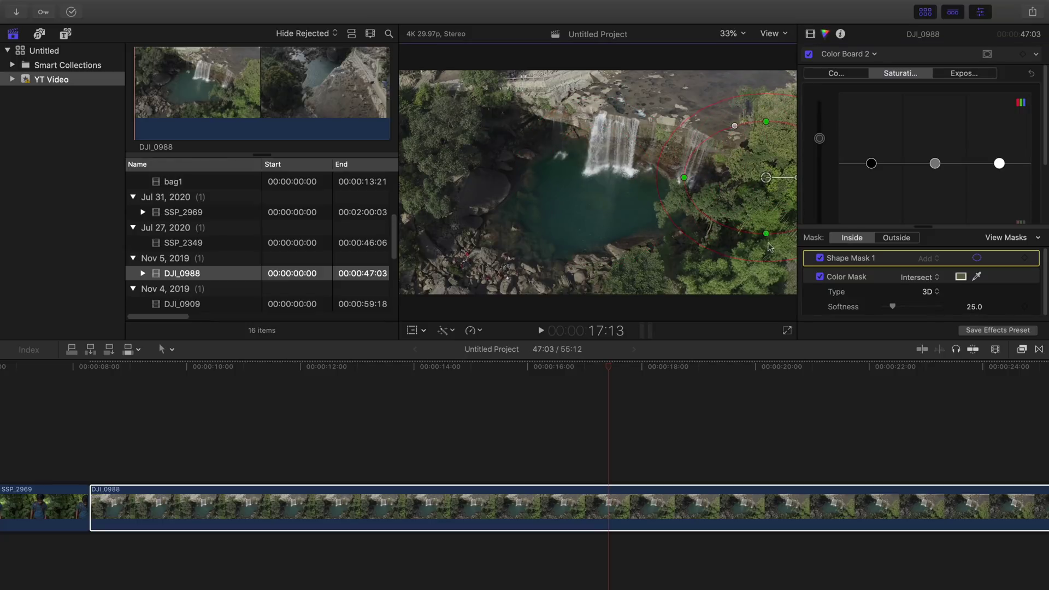
{"action": "left_click_drag", "start_coordinate": [767, 234], "coordinate": [777, 295]}
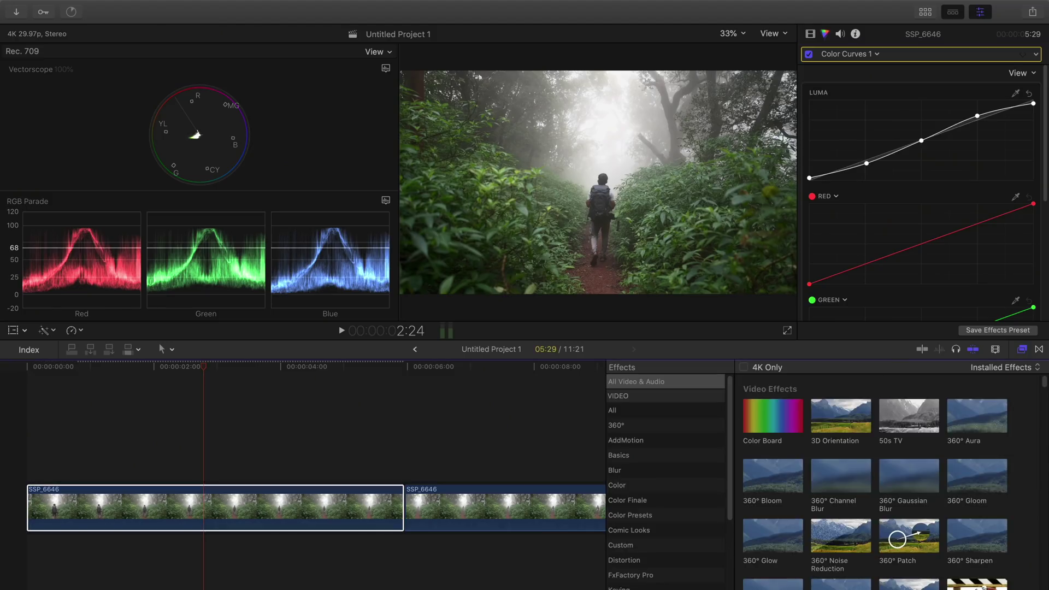
Step: Apply a Vignette to the first SSP_6646 clip, centred on the hiker with Darken 0.41
{"action": "type", "text": "vignette"}
{"action": "left_click_drag", "start_coordinate": [761, 412], "coordinate": [353, 499]}
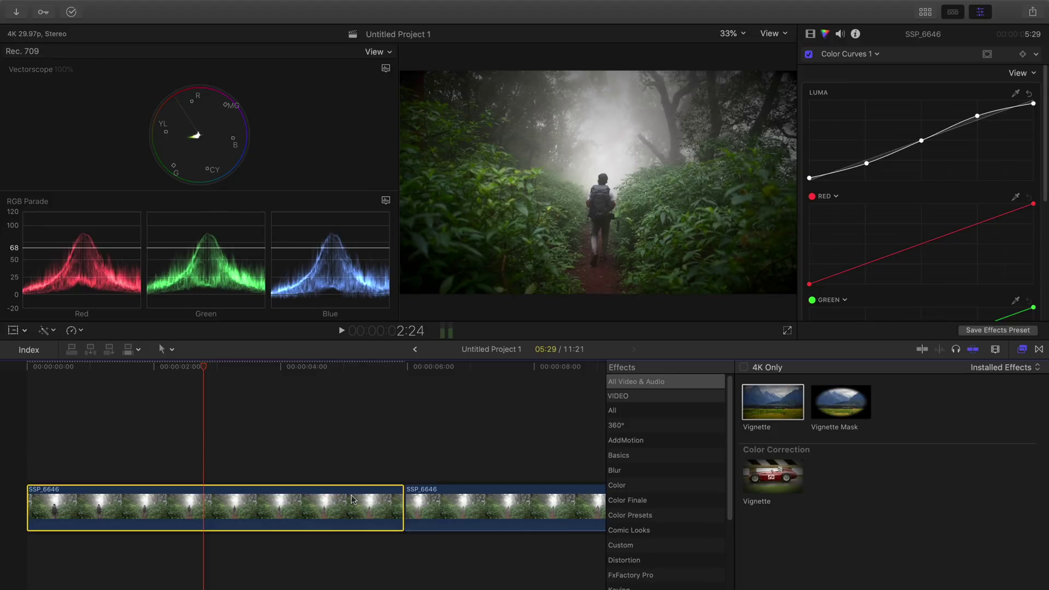
{"action": "left_click", "coordinate": [810, 34]}
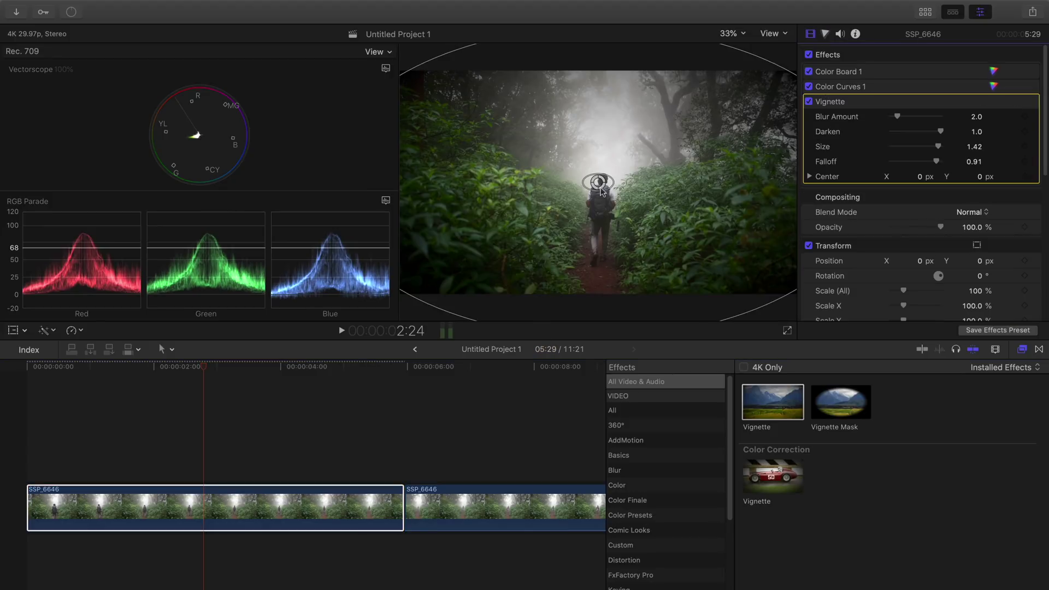
{"action": "left_click_drag", "start_coordinate": [601, 180], "coordinate": [663, 217]}
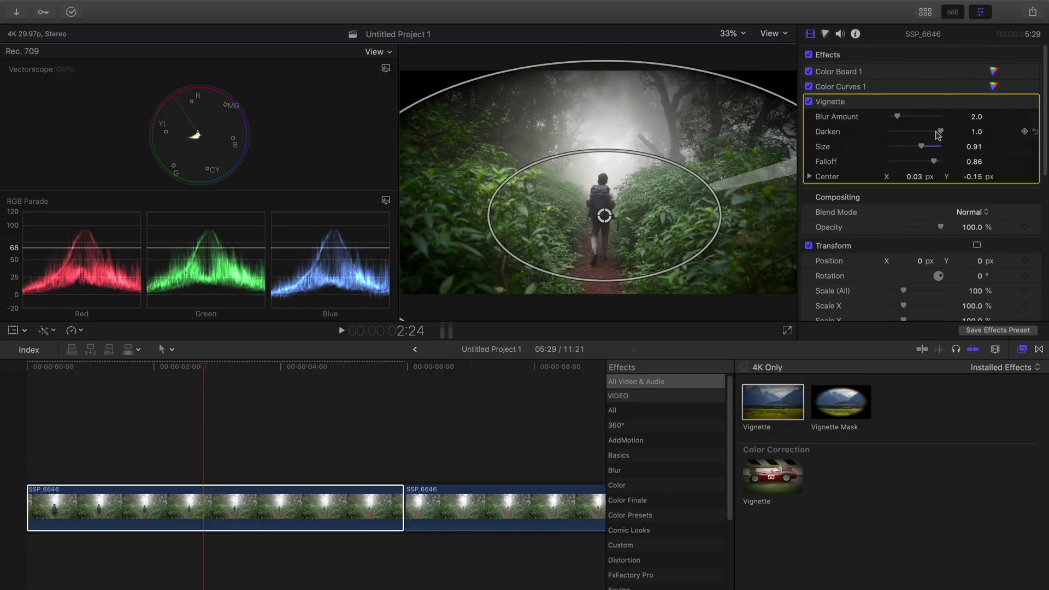
{"action": "left_click_drag", "start_coordinate": [938, 134], "coordinate": [956, 164]}
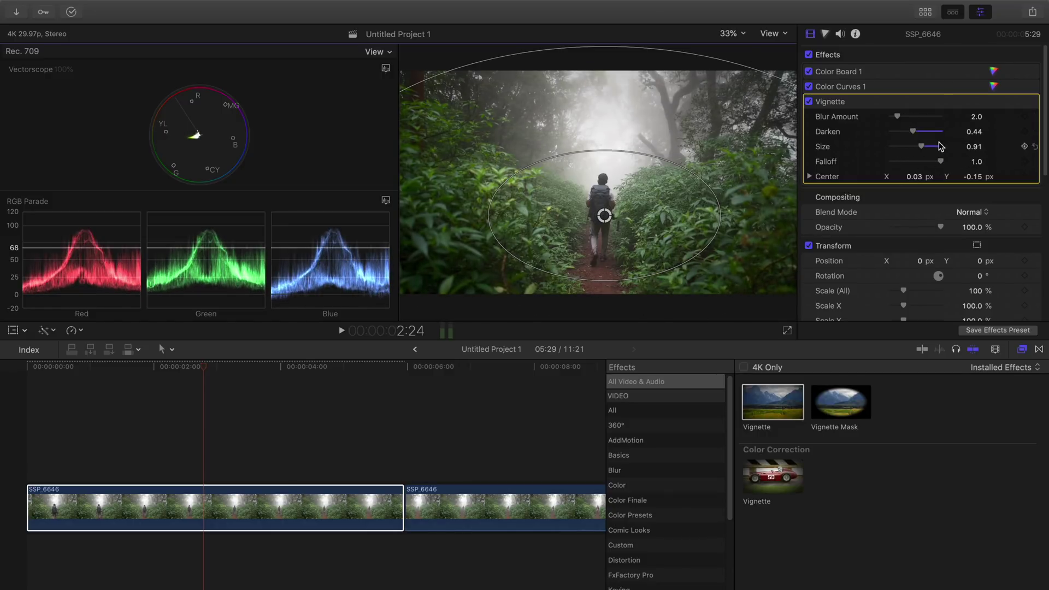
{"action": "left_click", "coordinate": [1027, 352]}
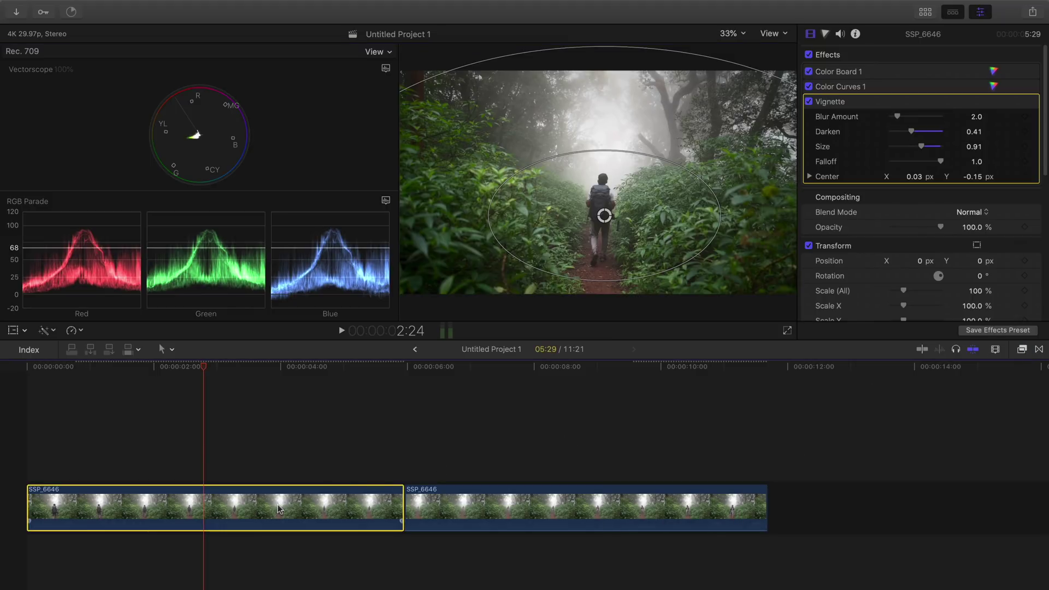
Step: Paste Color Board 1, Color Curves 1 and Vignette onto the second SSP_6646 clip, then add the Long adjustment layer above
{"action": "key", "text": "super+c"}
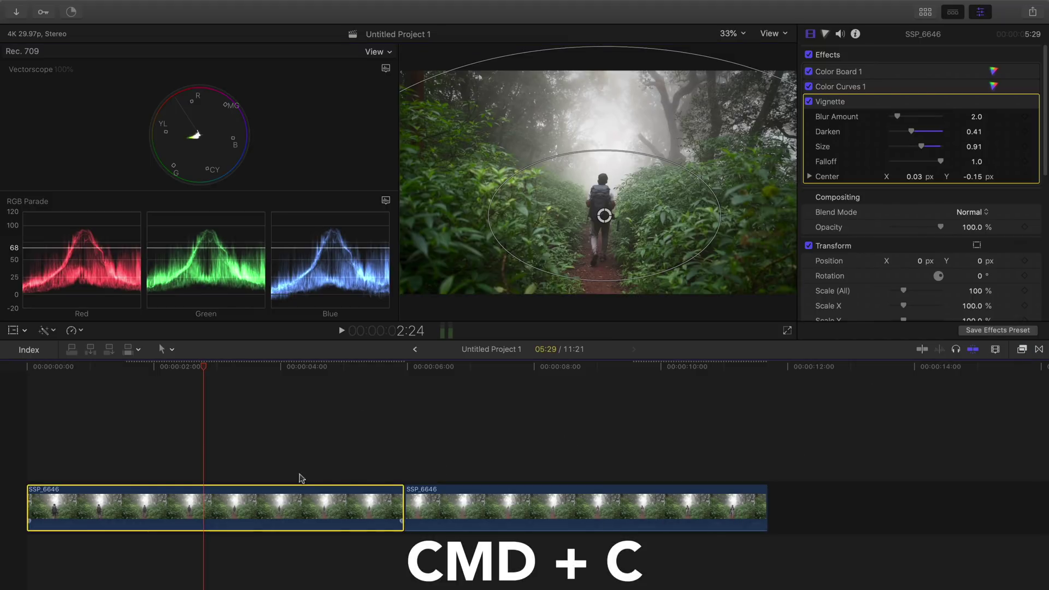
{"action": "left_click", "coordinate": [534, 366]}
{"action": "left_click", "coordinate": [547, 508]}
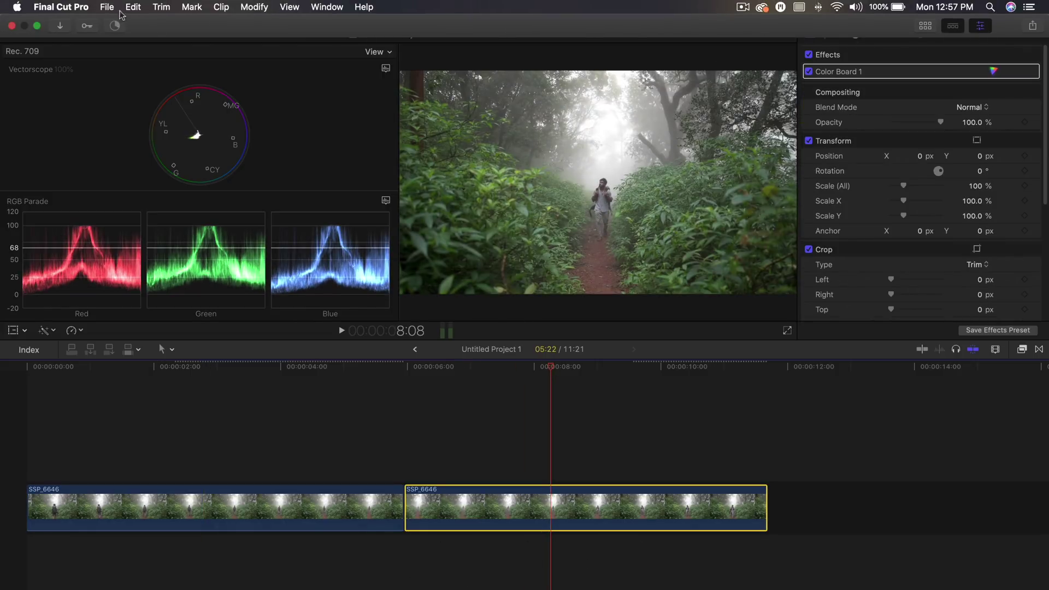
{"action": "left_click", "coordinate": [133, 7]}
{"action": "left_click", "coordinate": [178, 203]}
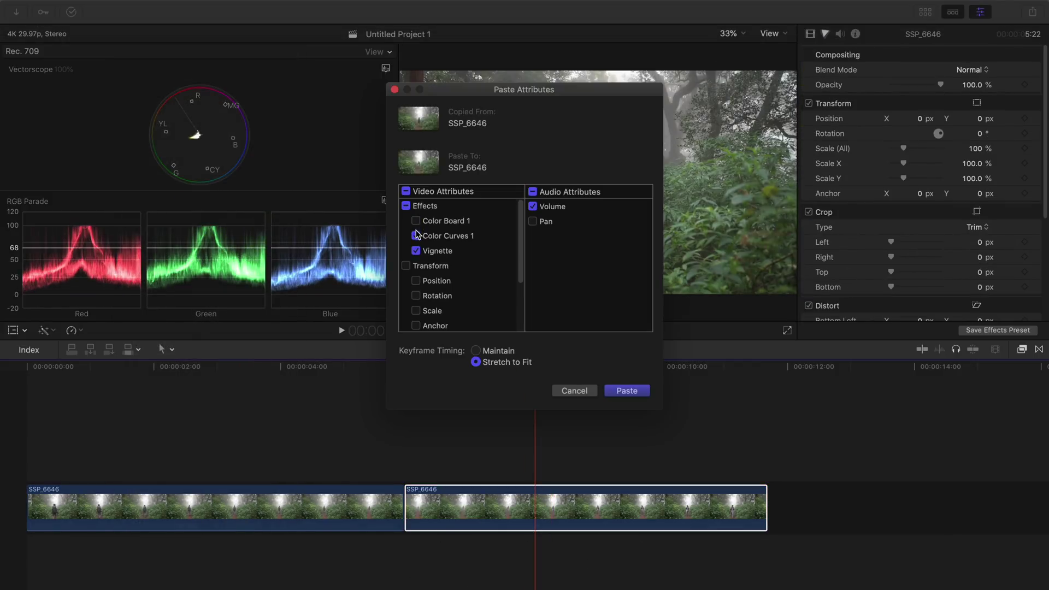
{"action": "left_click", "coordinate": [626, 391]}
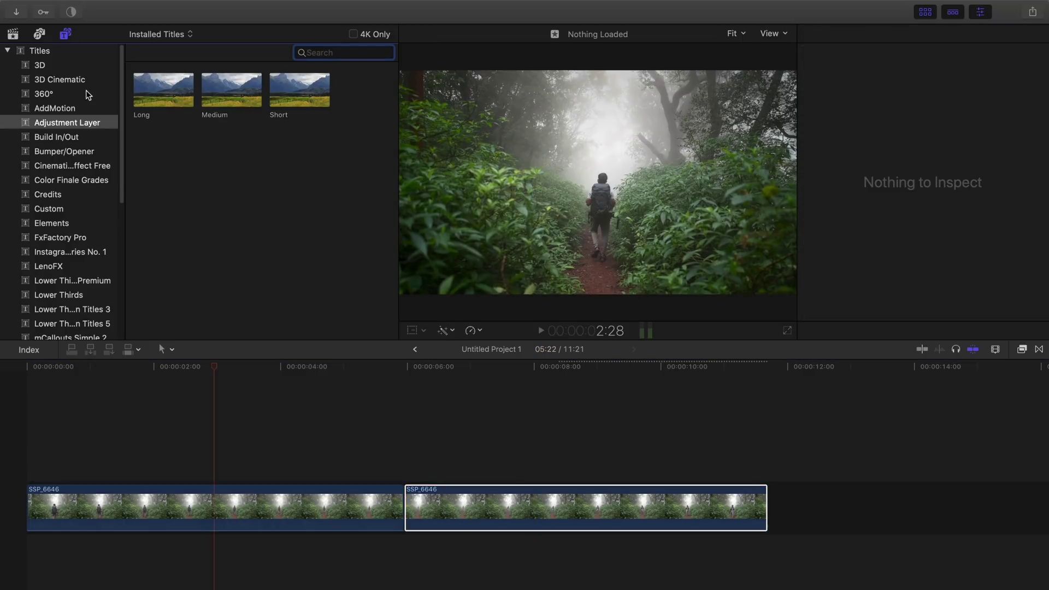
{"action": "left_click_drag", "start_coordinate": [154, 99], "coordinate": [17, 473]}
{"action": "mouse_move", "coordinate": [765, 471]}
{"action": "left_mouse_down"}
{"action": "mouse_move", "coordinate": [459, 462]}
{"action": "mouse_move", "coordinate": [752, 463]}
{"action": "left_mouse_up"}
Step: Select the second SSP_6646 clip, then the Long adjustment layer now ending at 11:21
{"action": "left_click", "coordinate": [682, 508]}
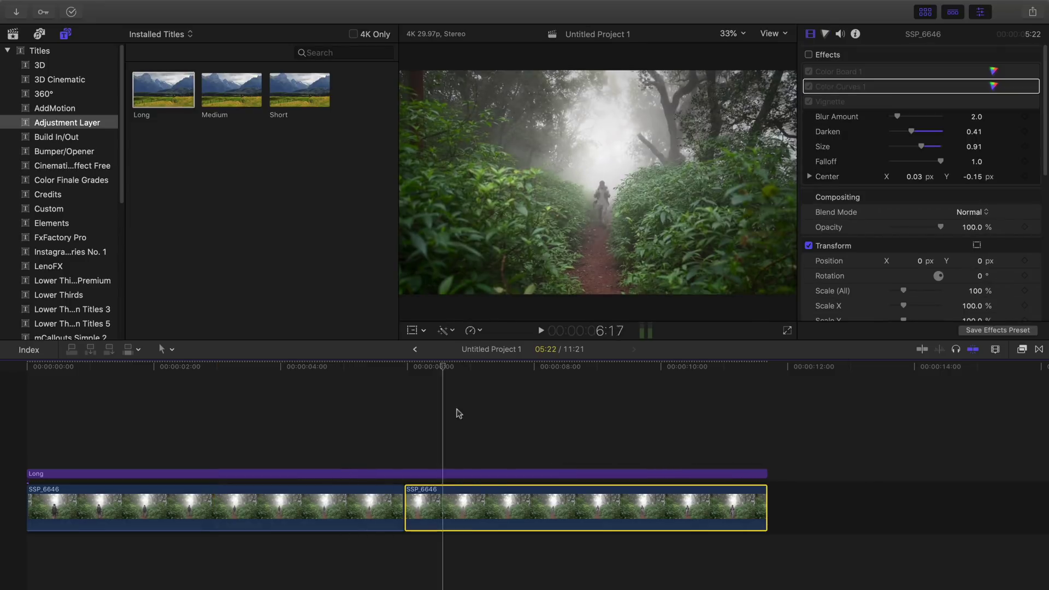
{"action": "left_click", "coordinate": [589, 474]}
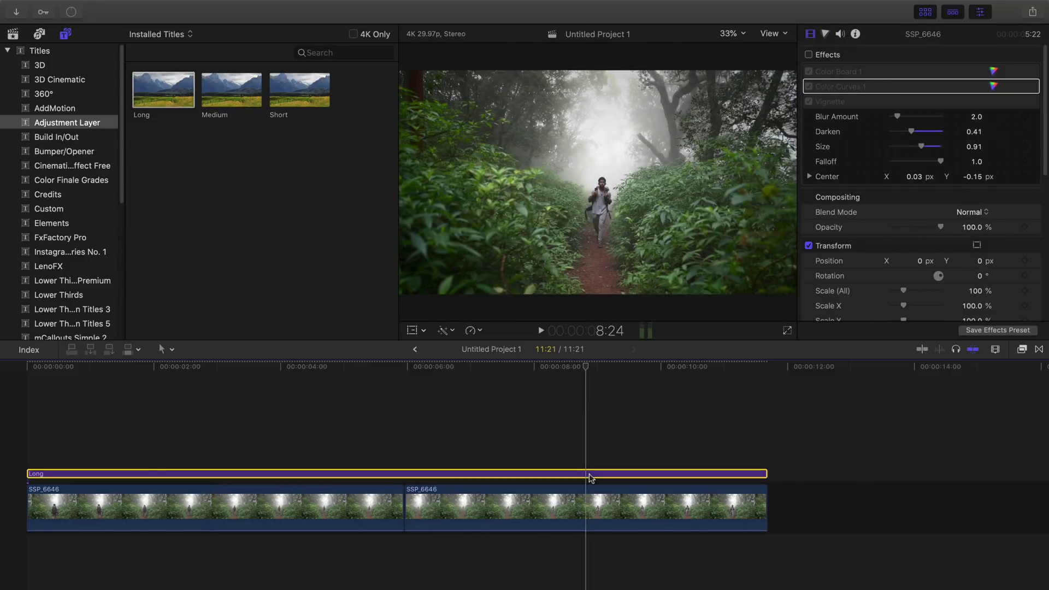